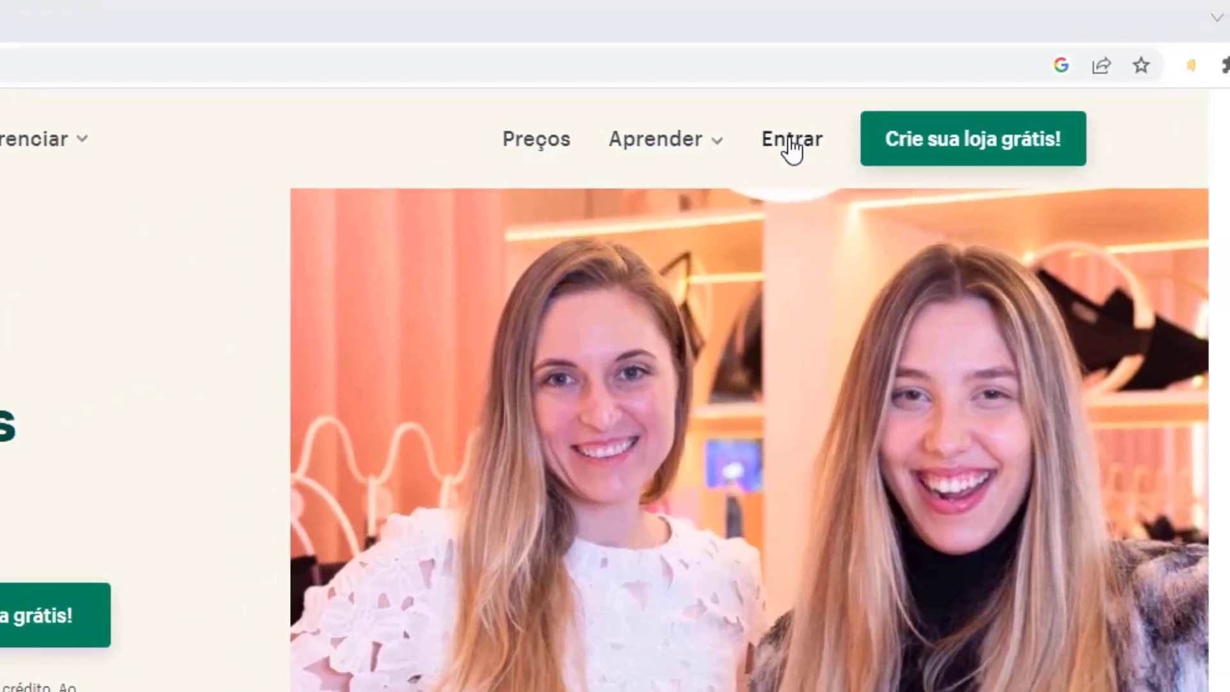
- Go to the store login and open the Loja virtual sales channel in the admin
click(779, 150)
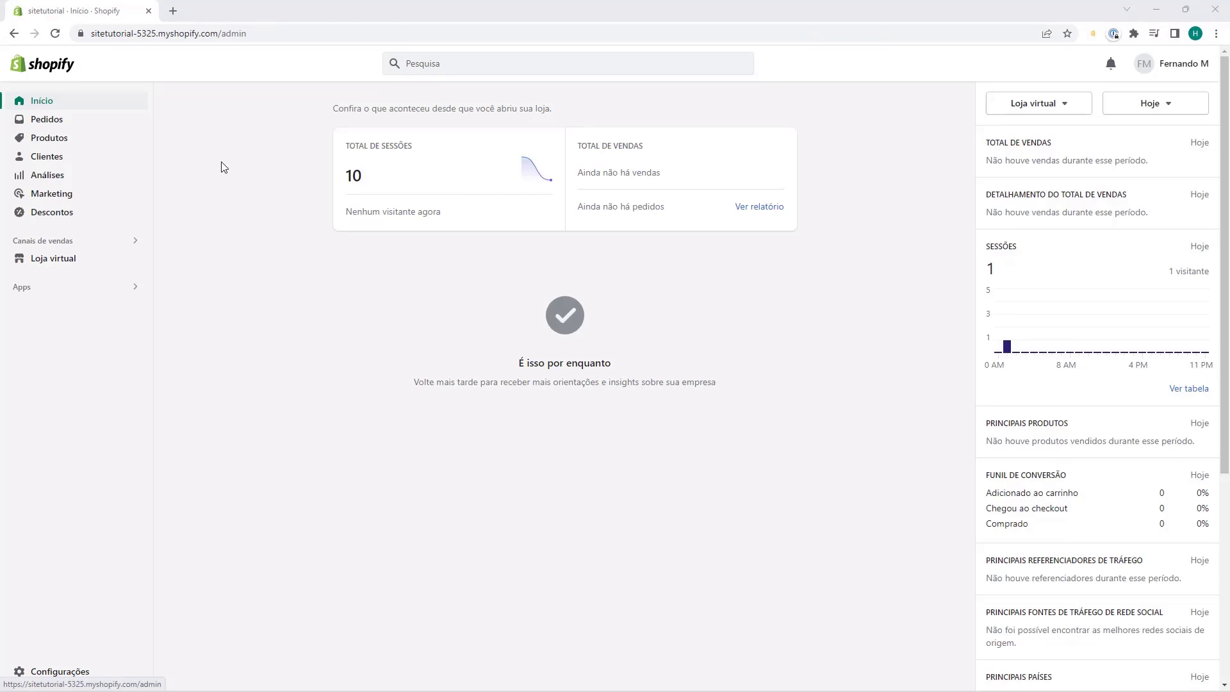
click(54, 263)
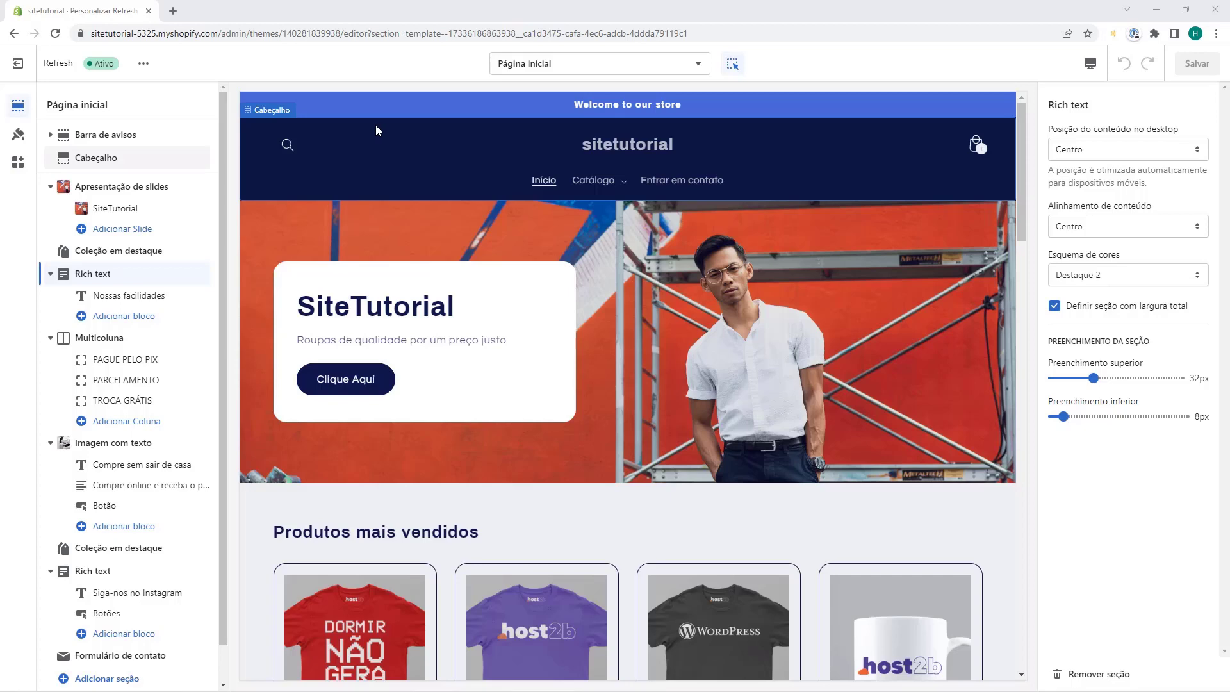
click(50, 136)
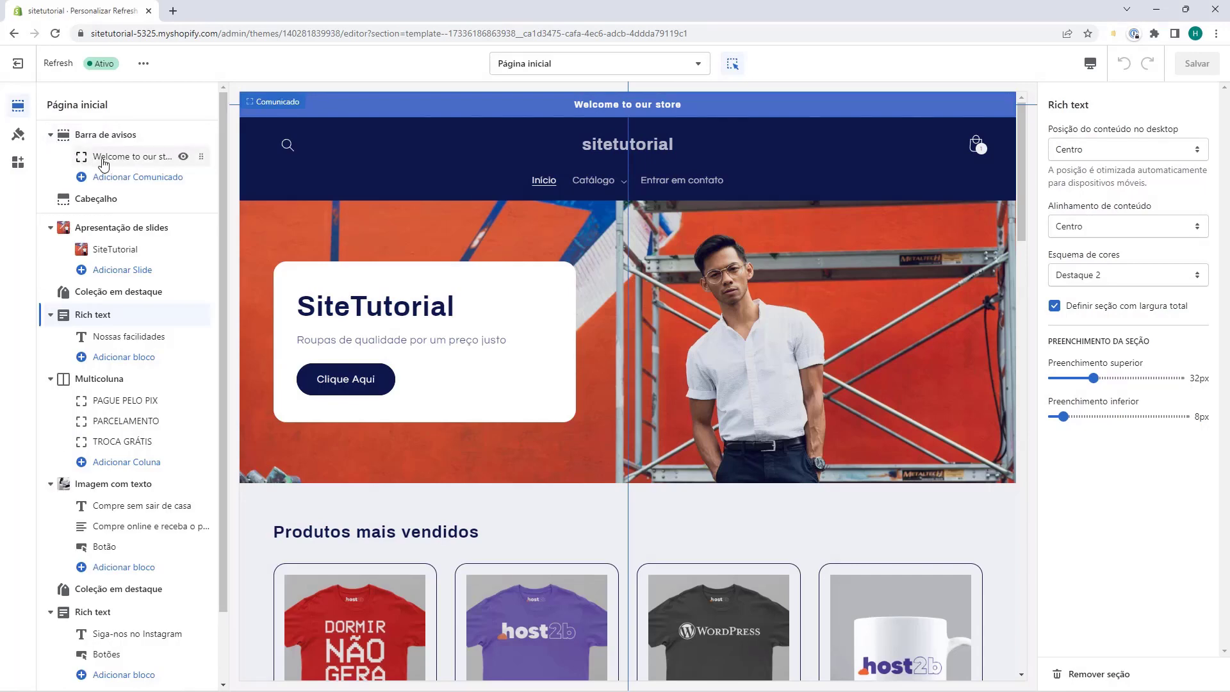
click(103, 159)
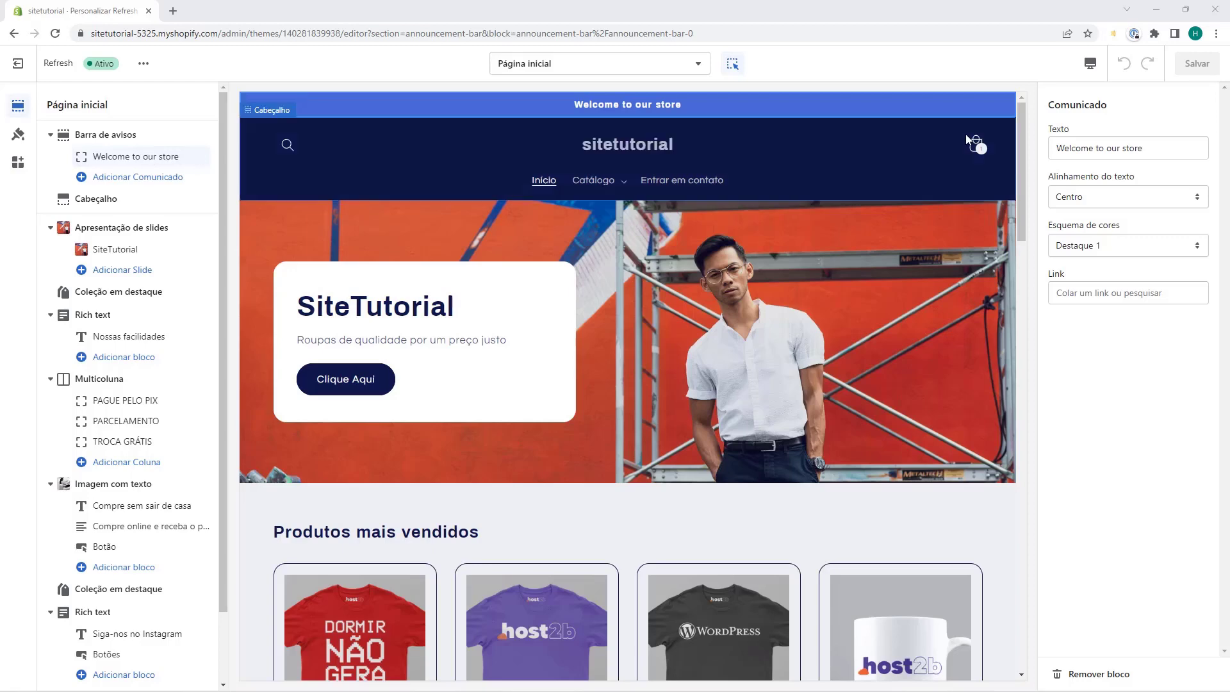
triple_click(1071, 146)
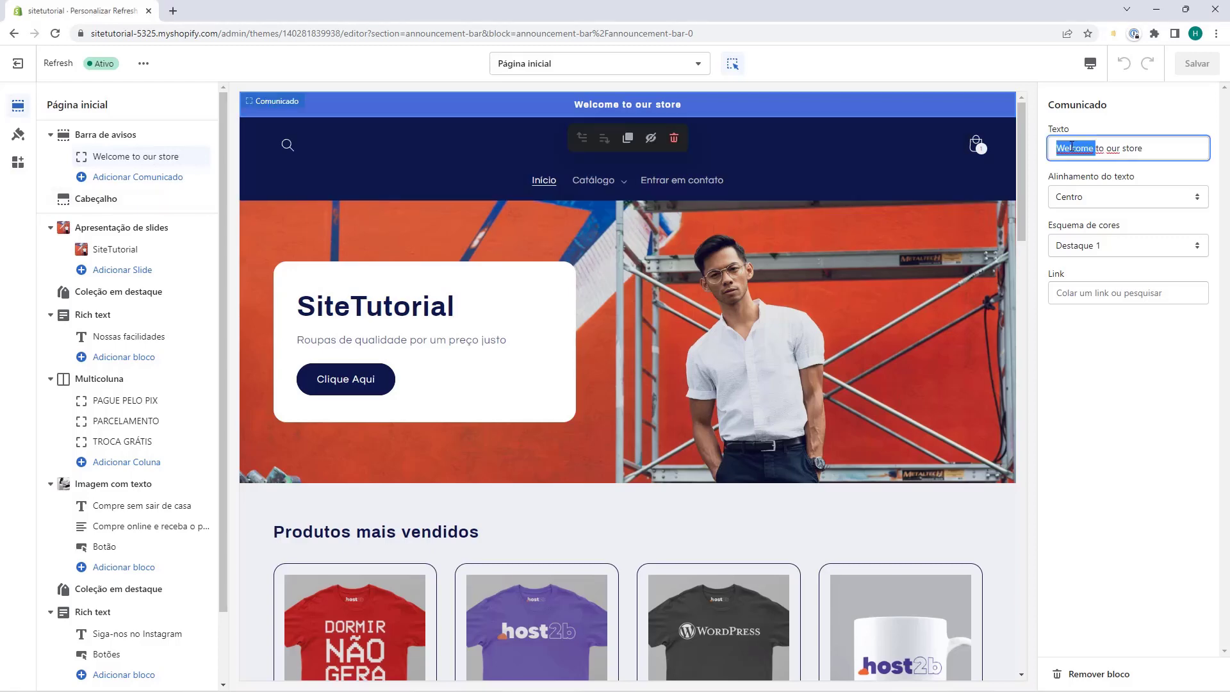
key(BackSpace)
key(ctrl+v)
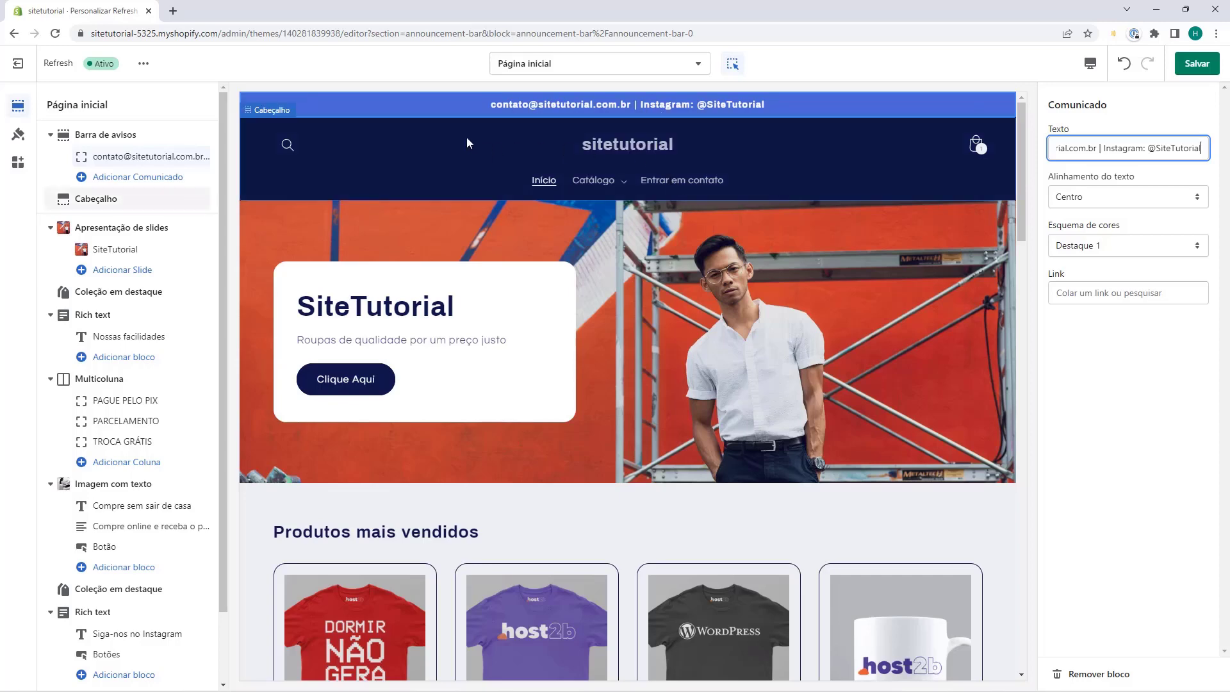
- Try the Esquerda text alignment on the announcement, and set it to Direita
click(151, 157)
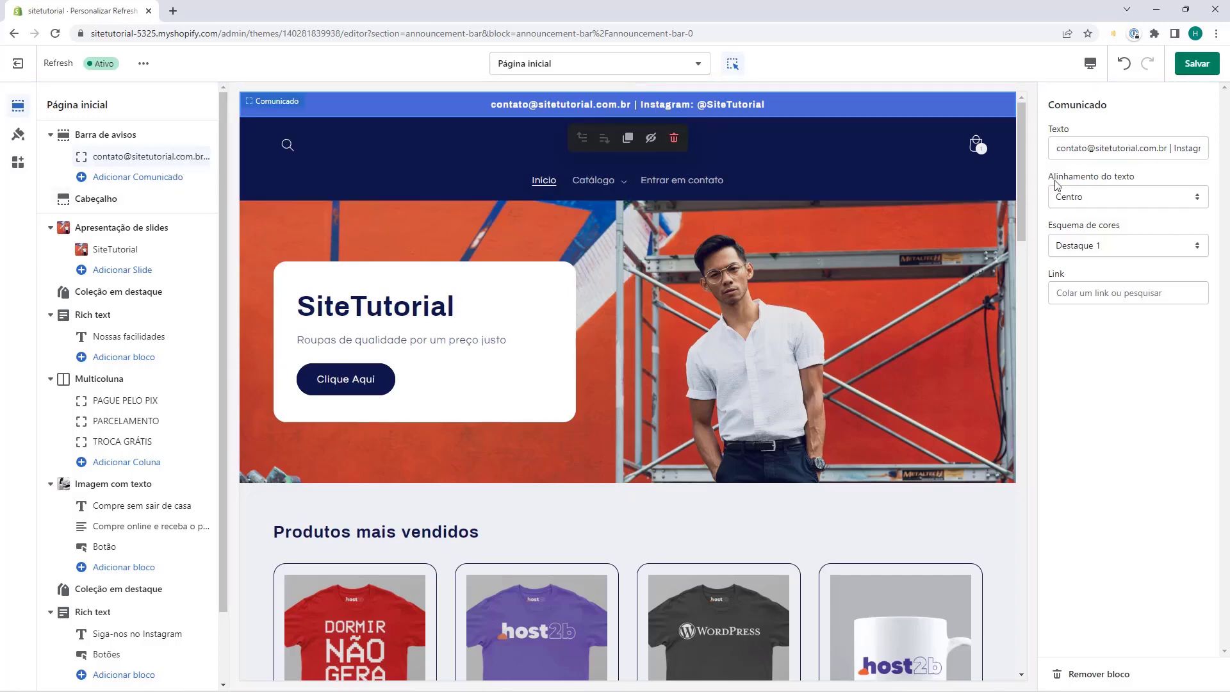
click(1087, 197)
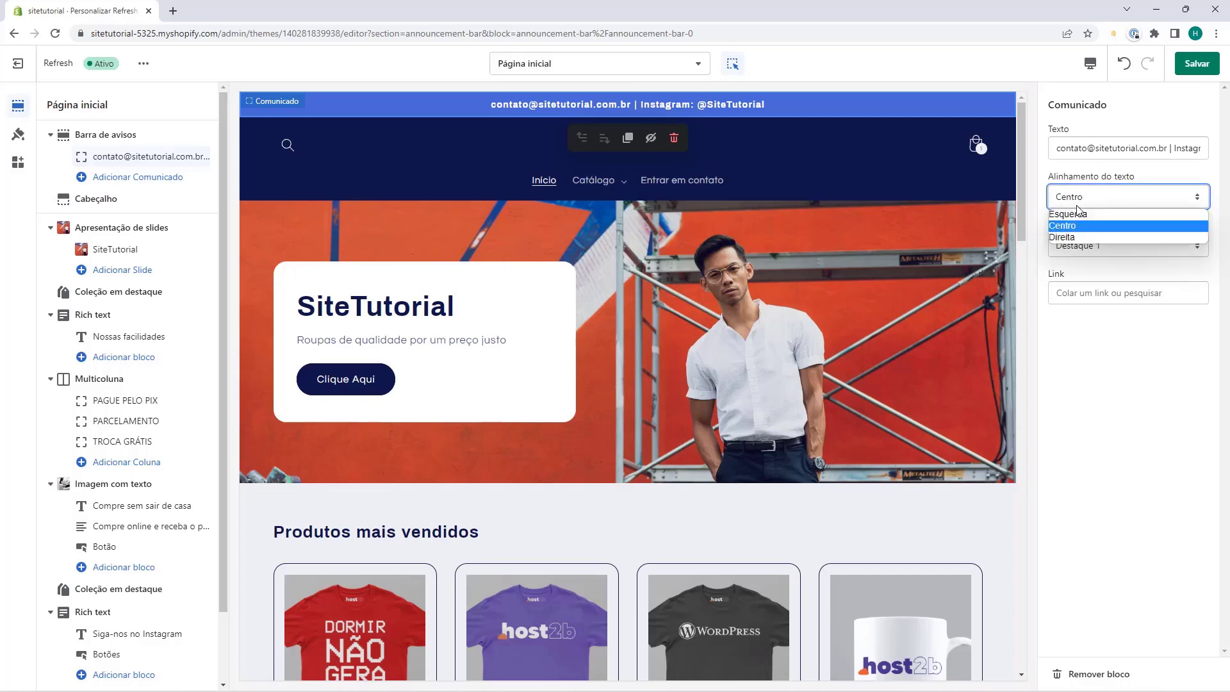
click(1074, 216)
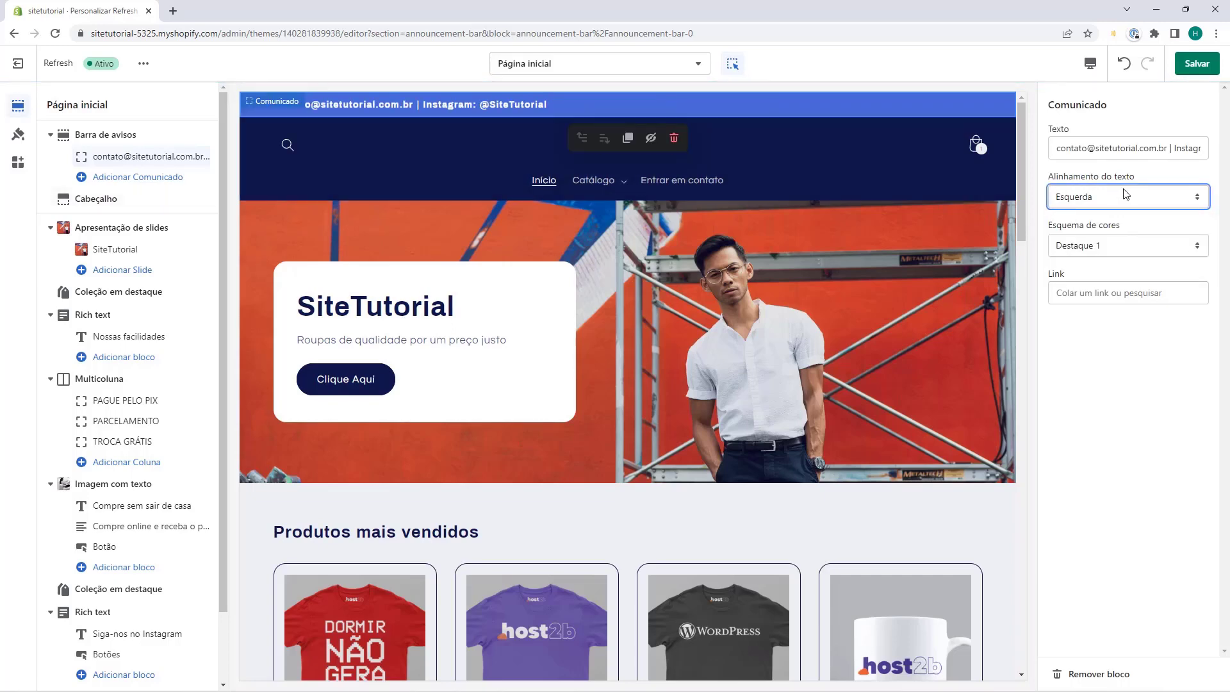
click(1089, 197)
click(1084, 237)
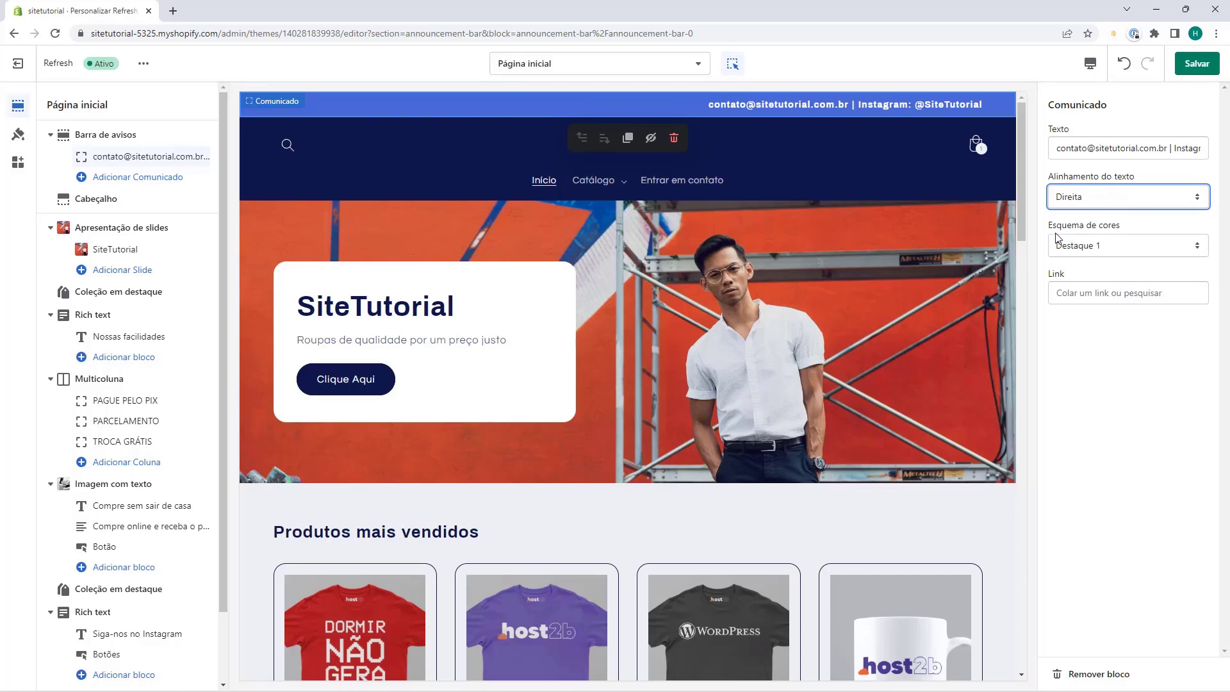
- Try the colour schemes Destaque 2, Plano de fundo 1 and Plano de fundo 2 on the announcement, and return to Destaque 1
click(1092, 245)
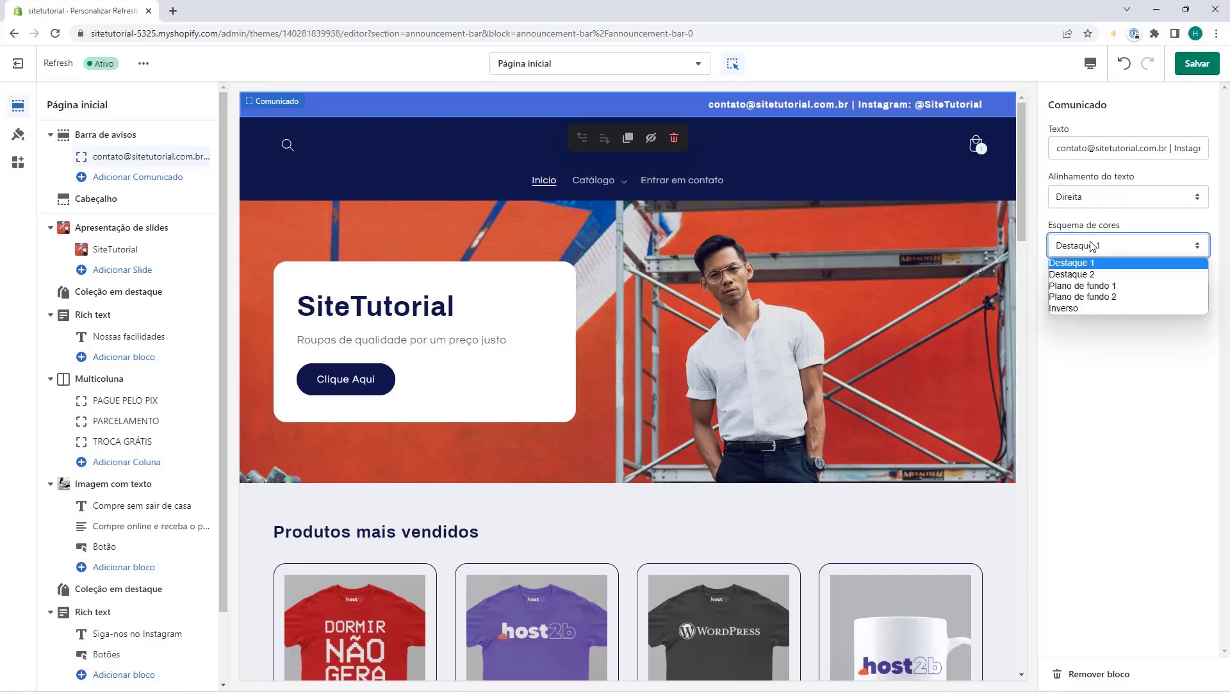
click(1082, 274)
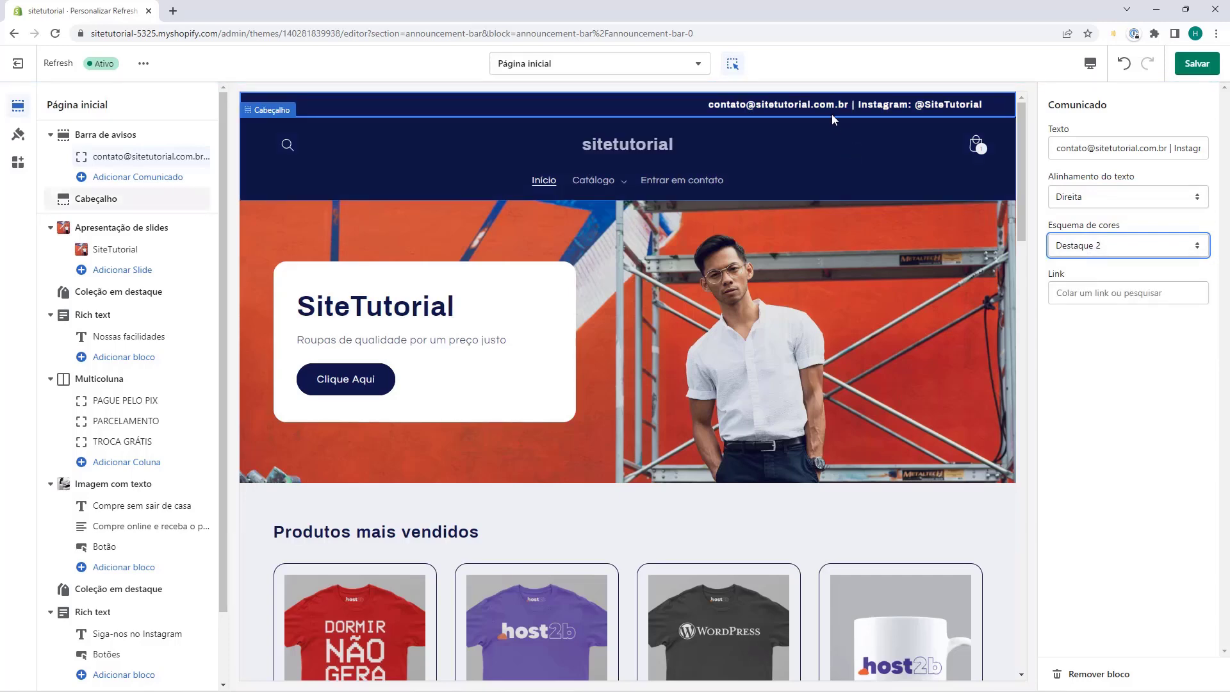
click(1076, 245)
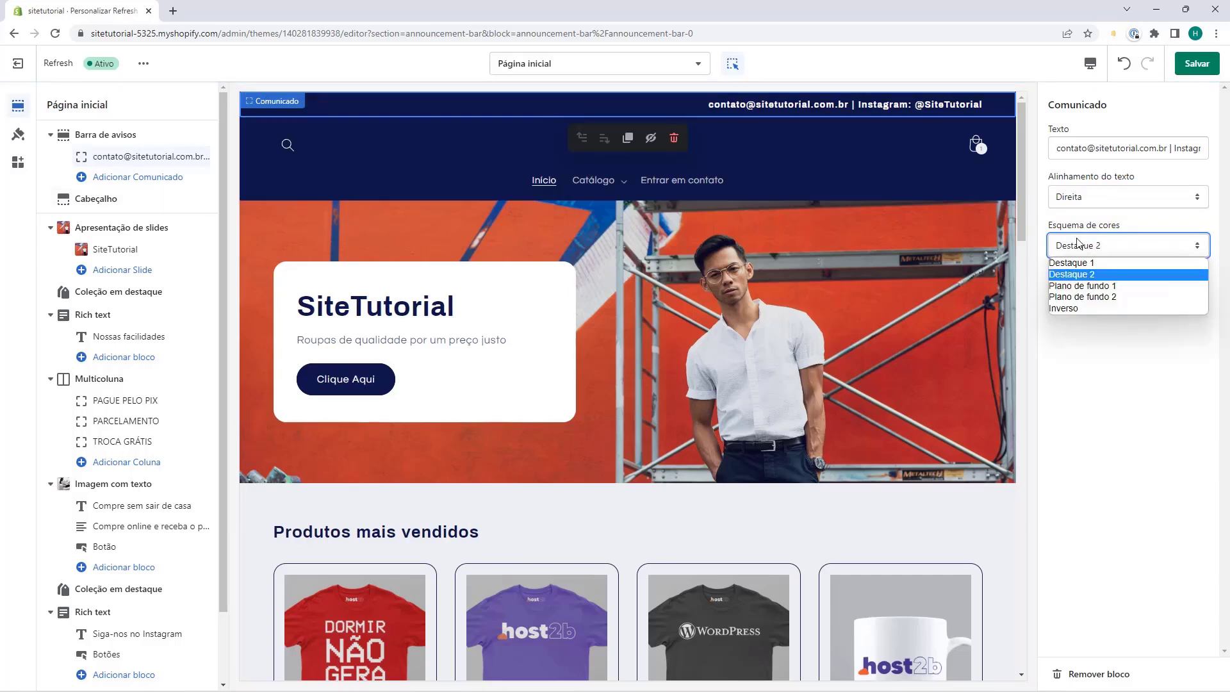
click(1085, 286)
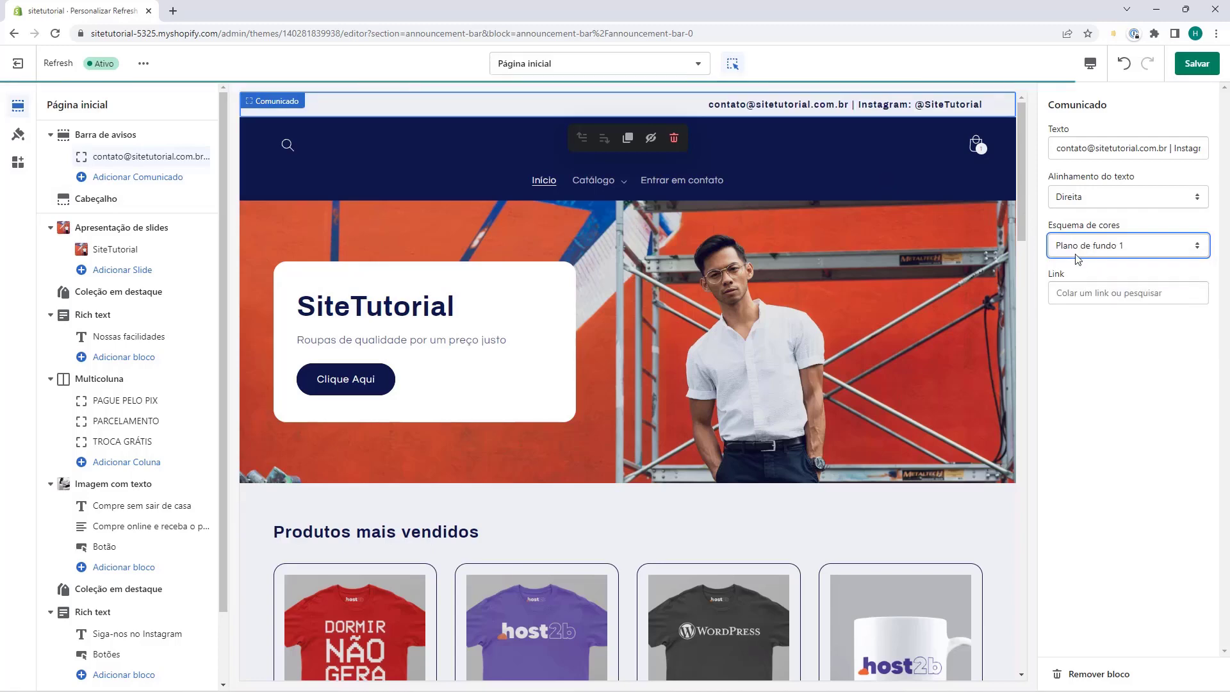
click(1077, 255)
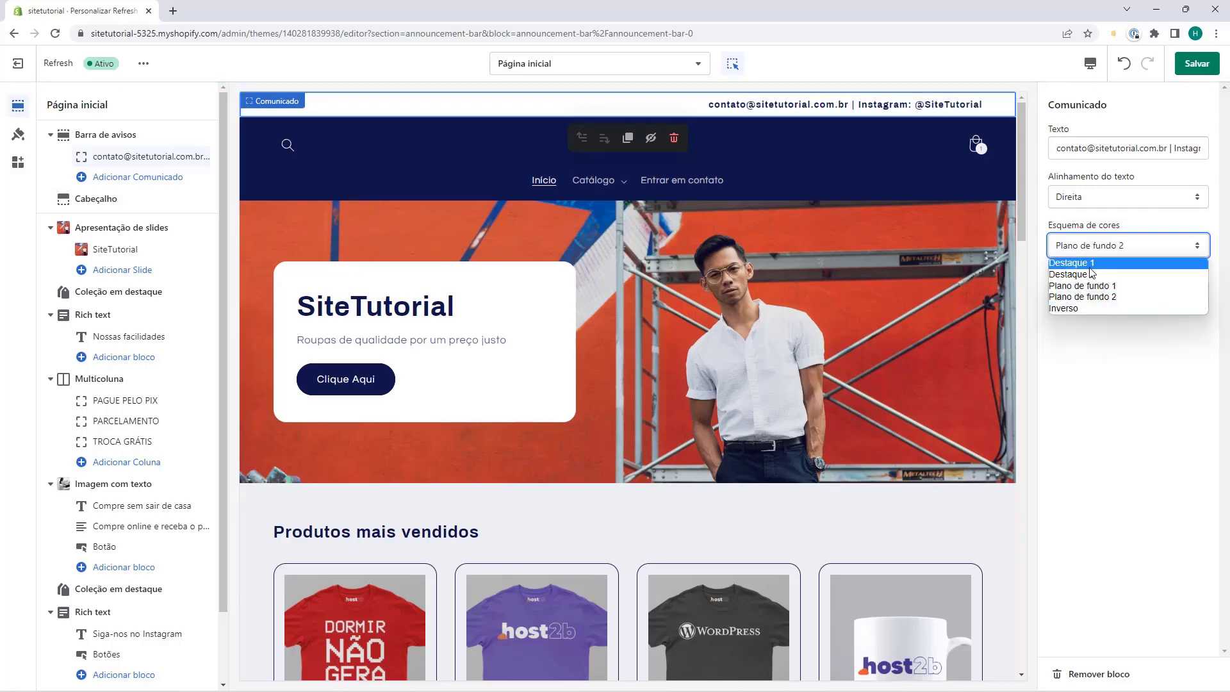
click(1092, 263)
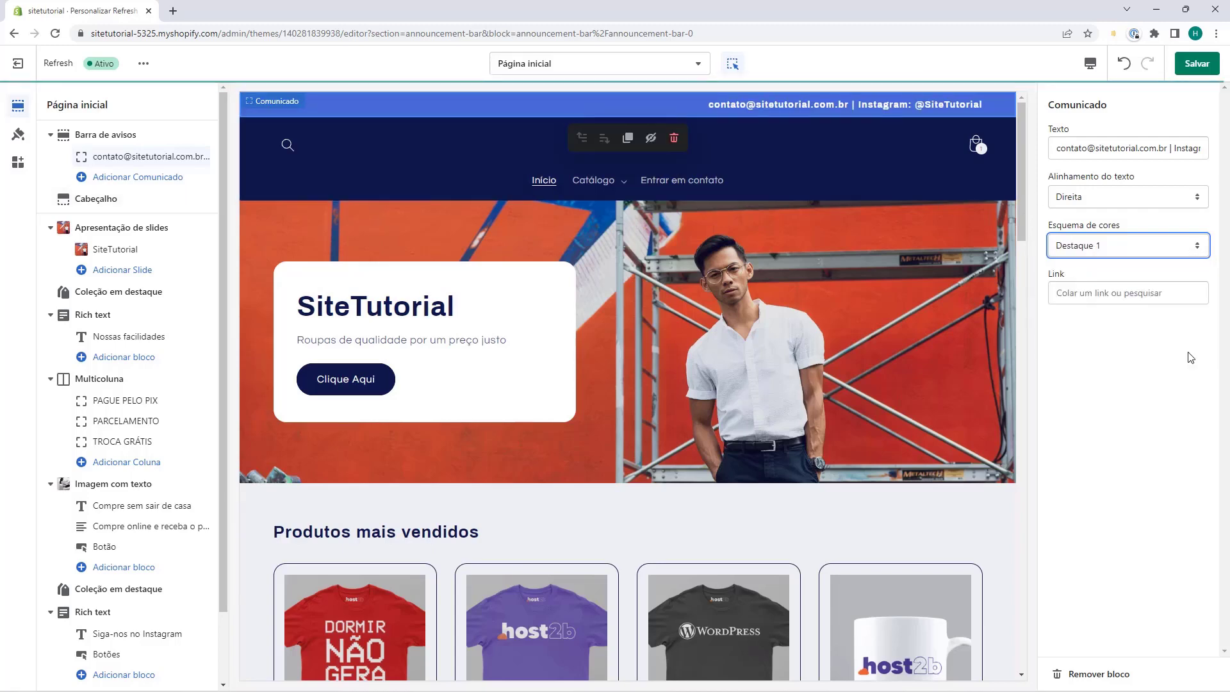
click(1150, 360)
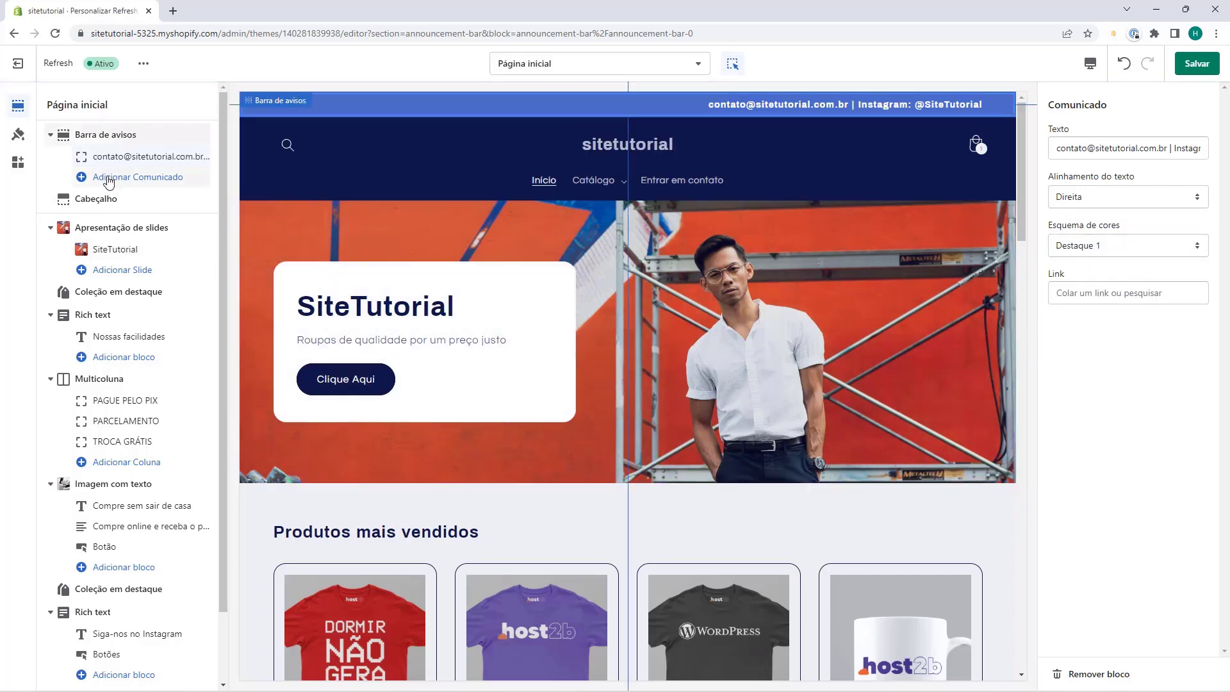
- Use the library image Site_Tutorial_480_x_120_px as the Cabeçalho logo and set its custom width to 160 px
click(96, 198)
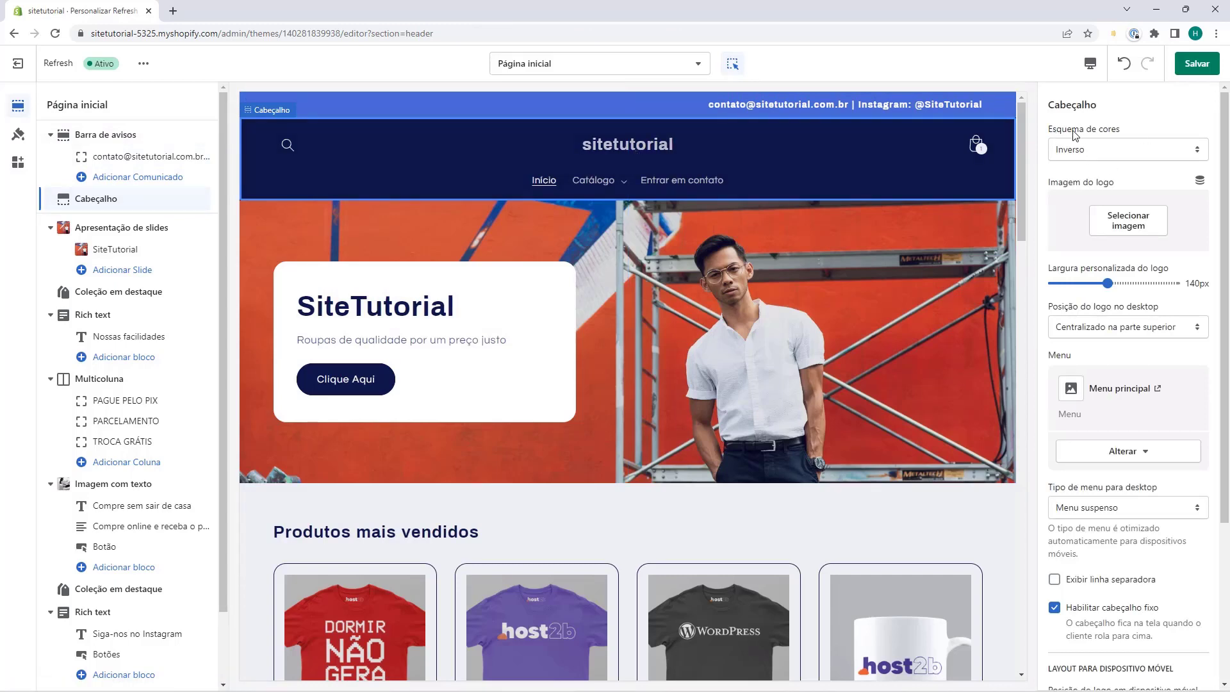
click(1103, 149)
click(1102, 150)
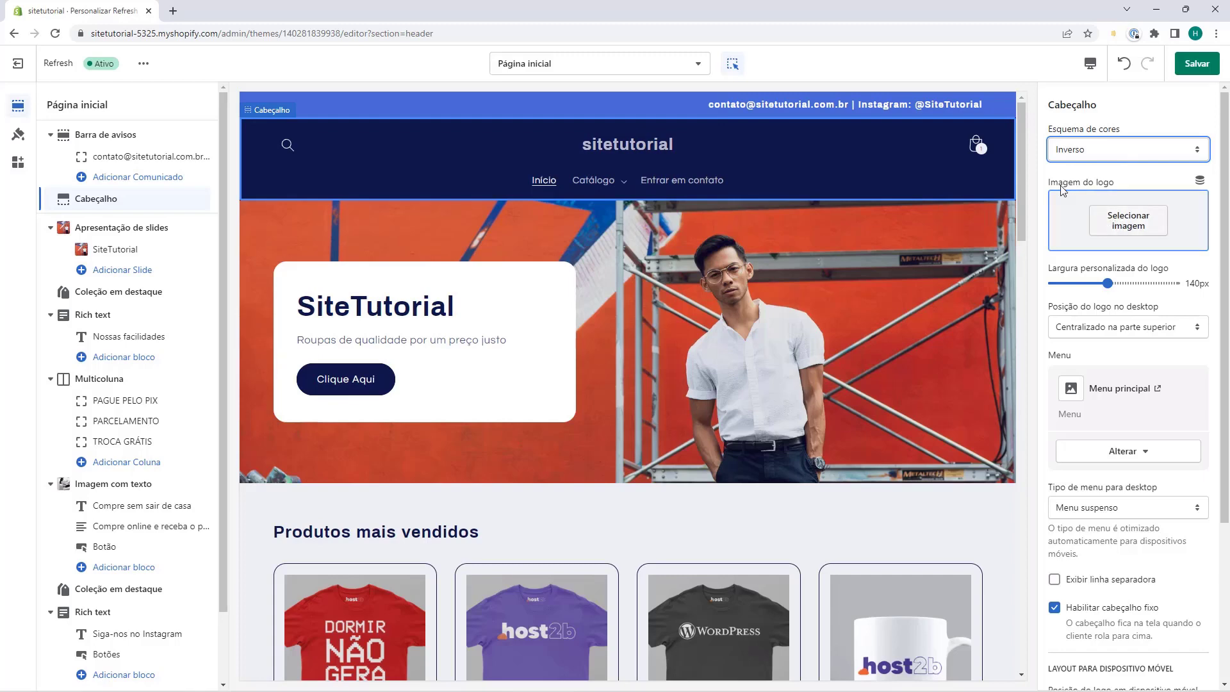
click(1112, 225)
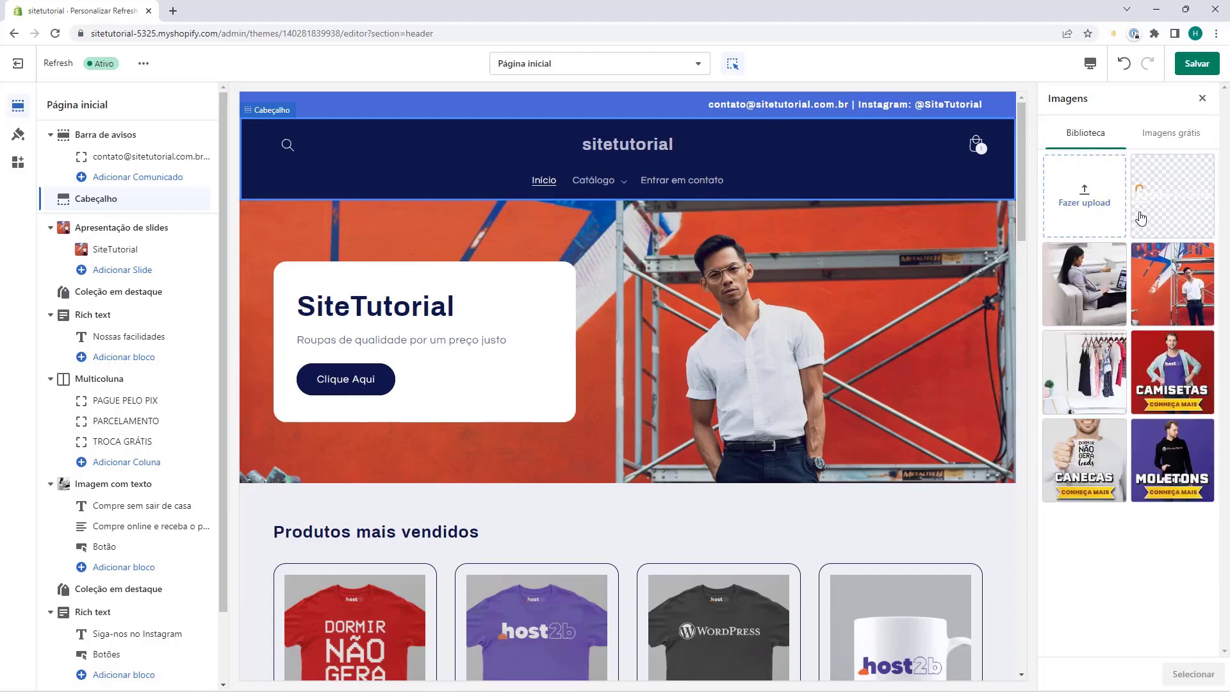
click(1146, 191)
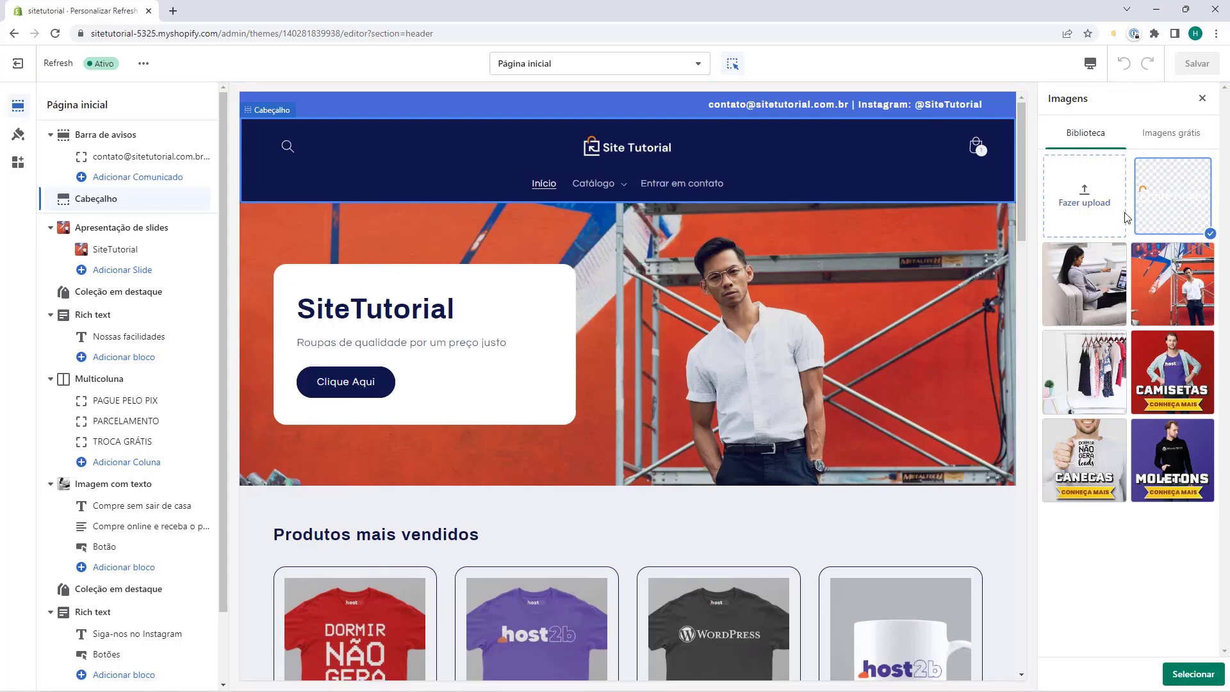
click(1192, 674)
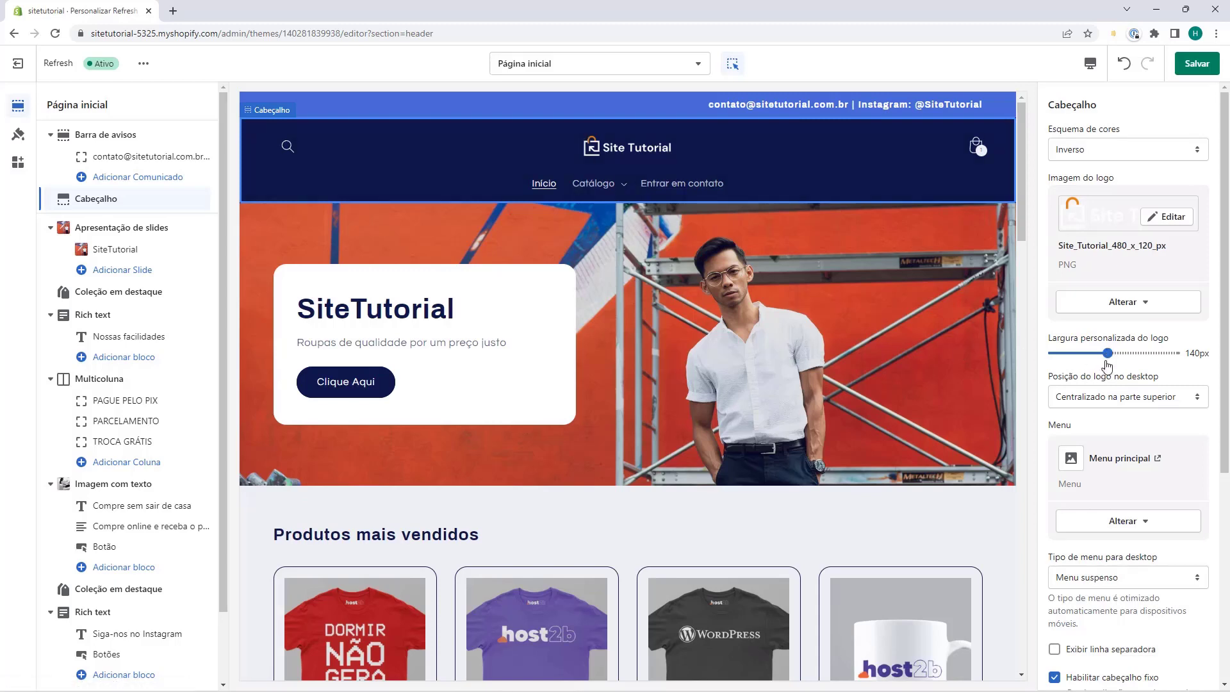
drag(1108, 353, 1119, 353)
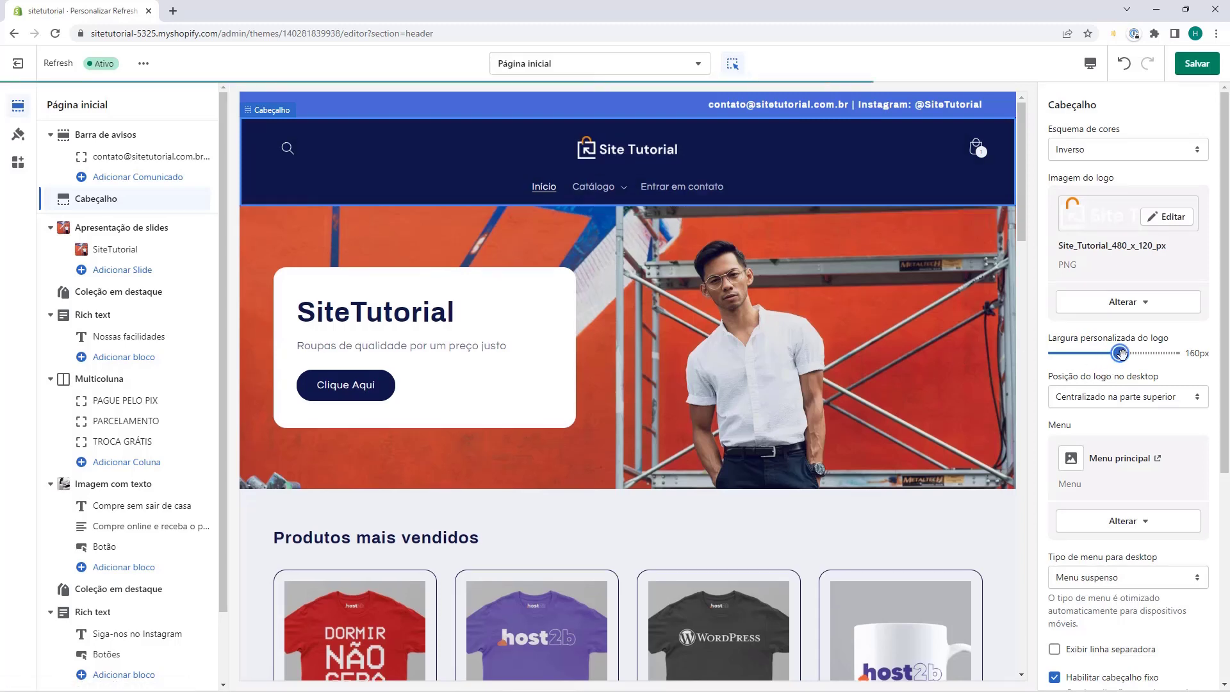
- Try the desktop logo positions Canto superior esquerdo, Centralizado à esquerda and Centralizado, and return to Centralizado na parte superior
scroll(1120, 353, down, 1)
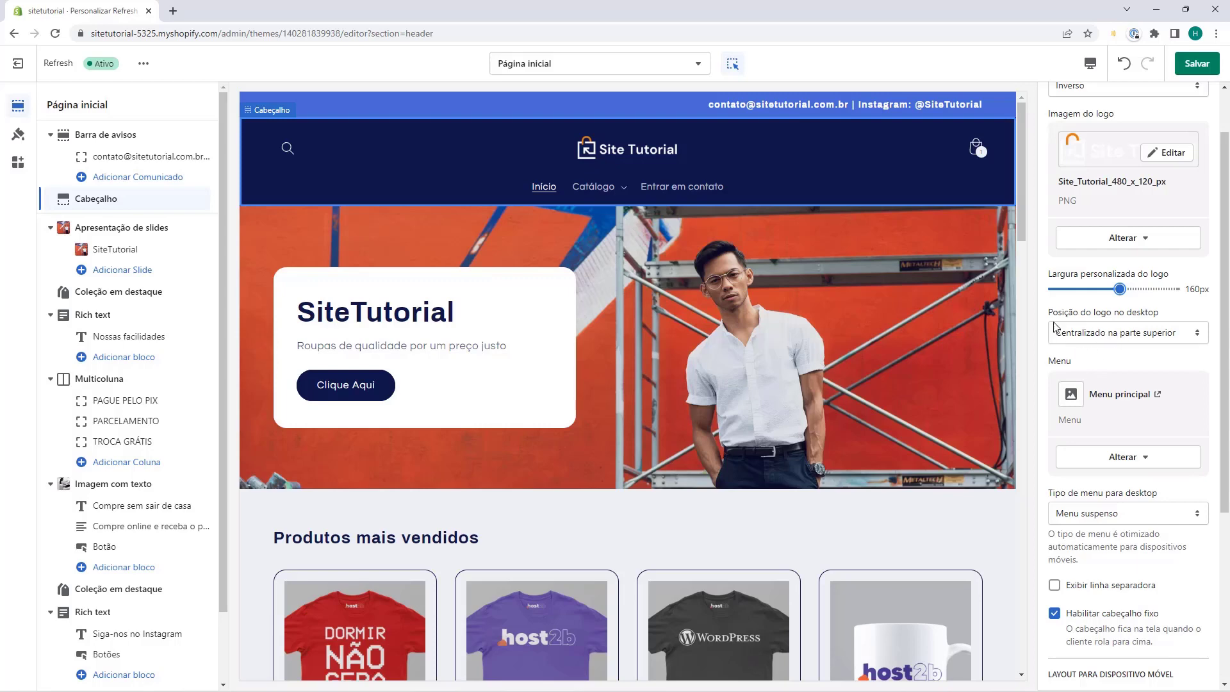
click(1102, 332)
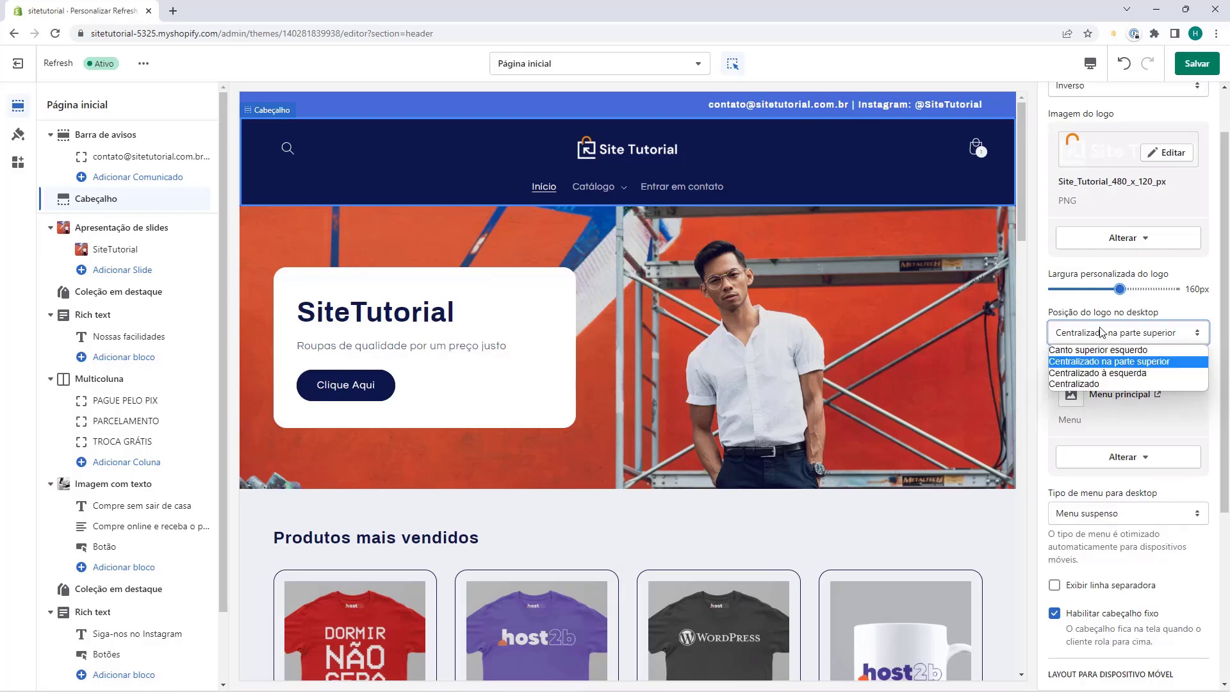
click(1075, 351)
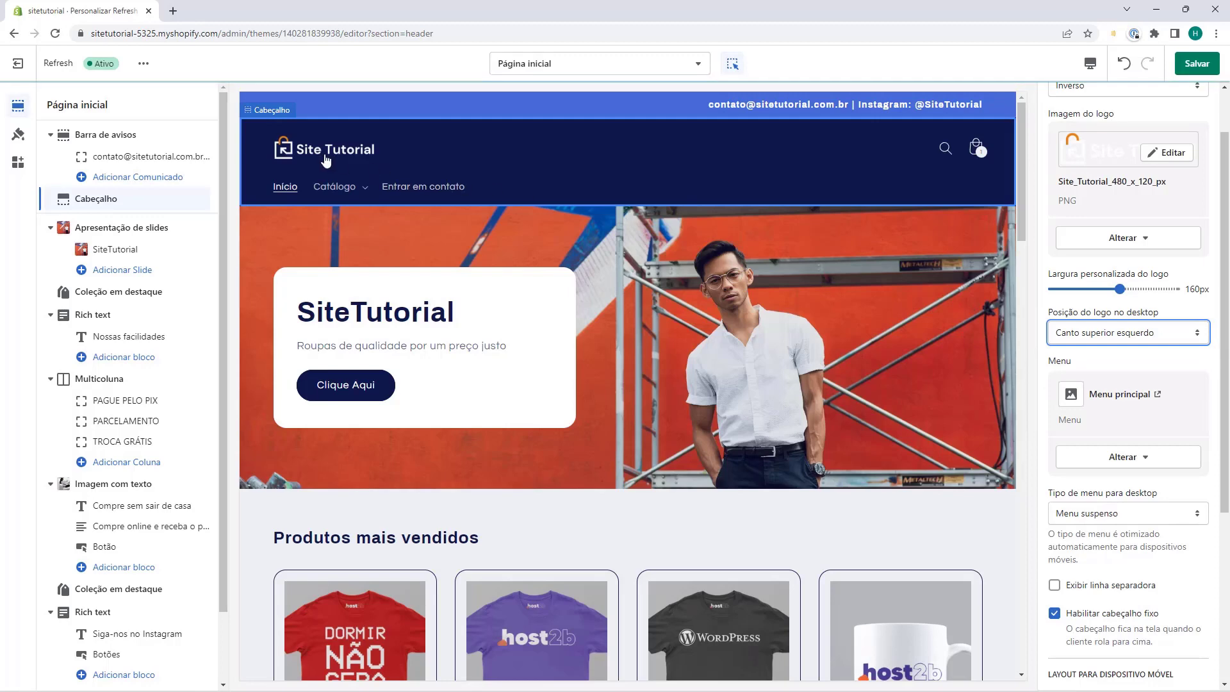
click(1121, 332)
click(1097, 377)
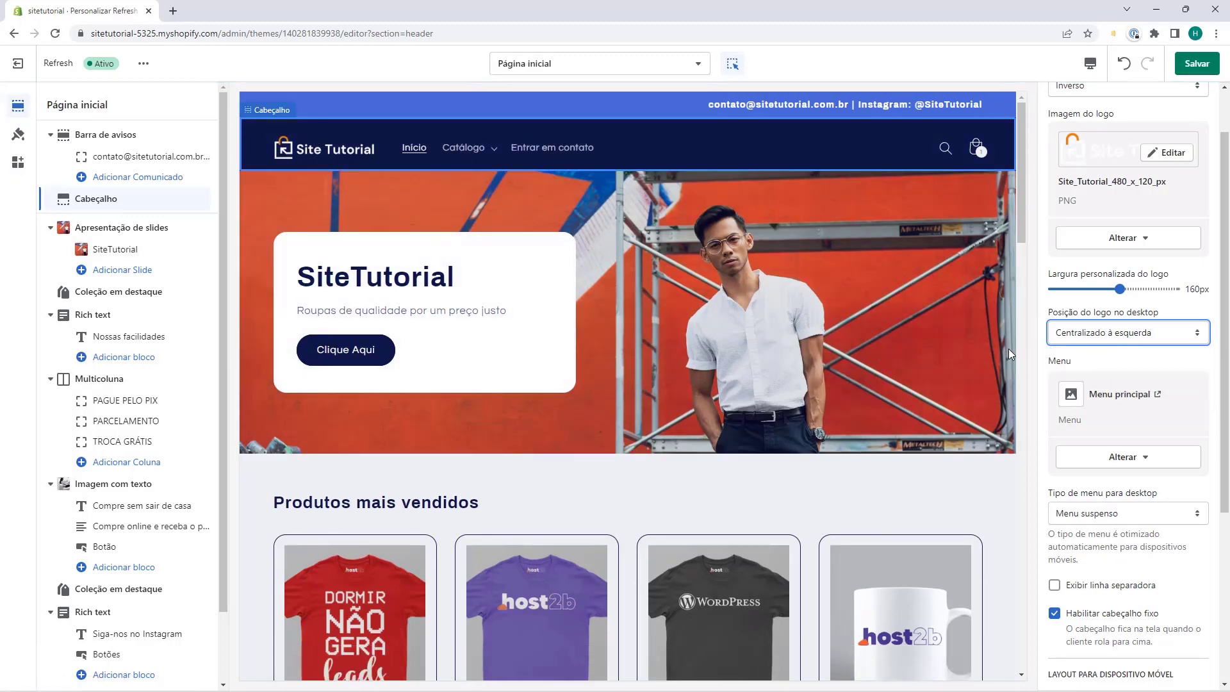
click(1102, 333)
click(1107, 381)
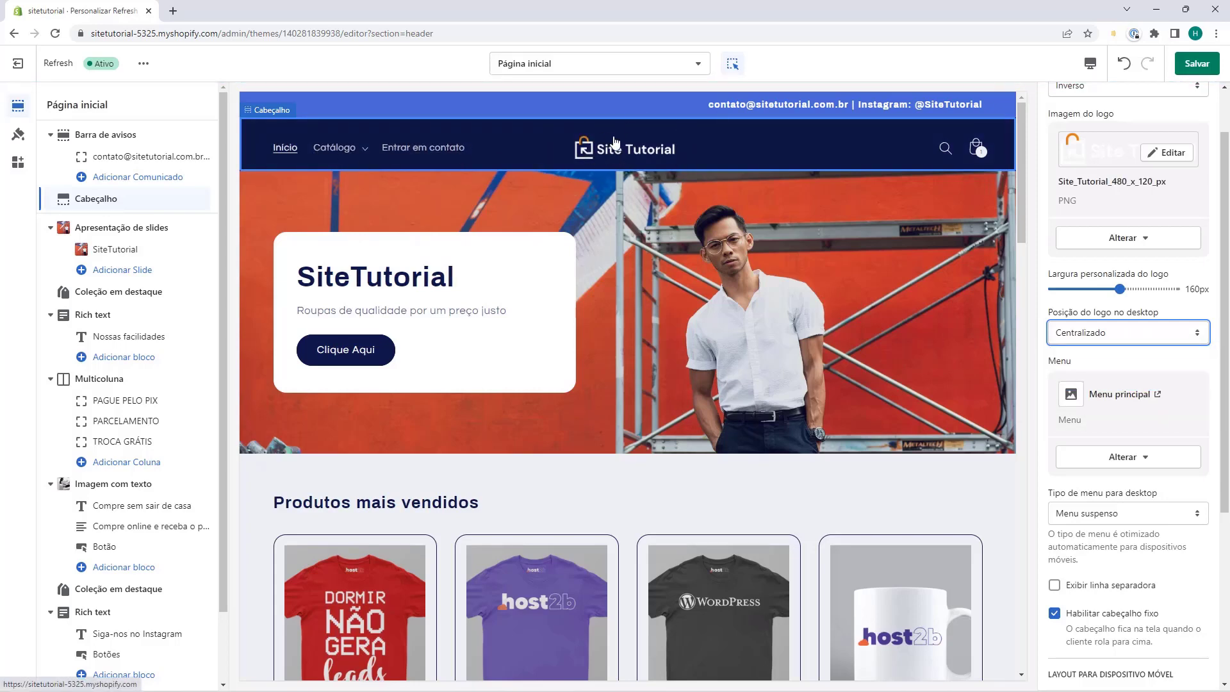
click(1111, 333)
click(1110, 350)
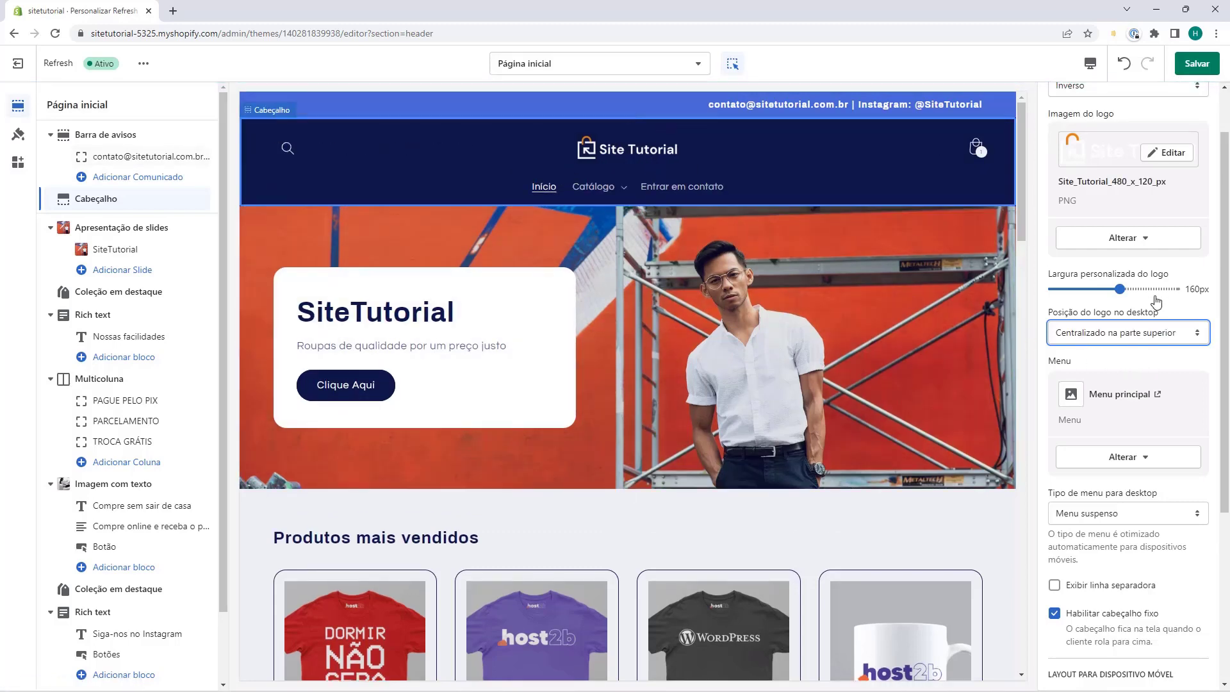
- Examine the change options for the header's Menu principal and expand the Catálogo and Moletons submenus in the preview
scroll(1148, 298, down, 1)
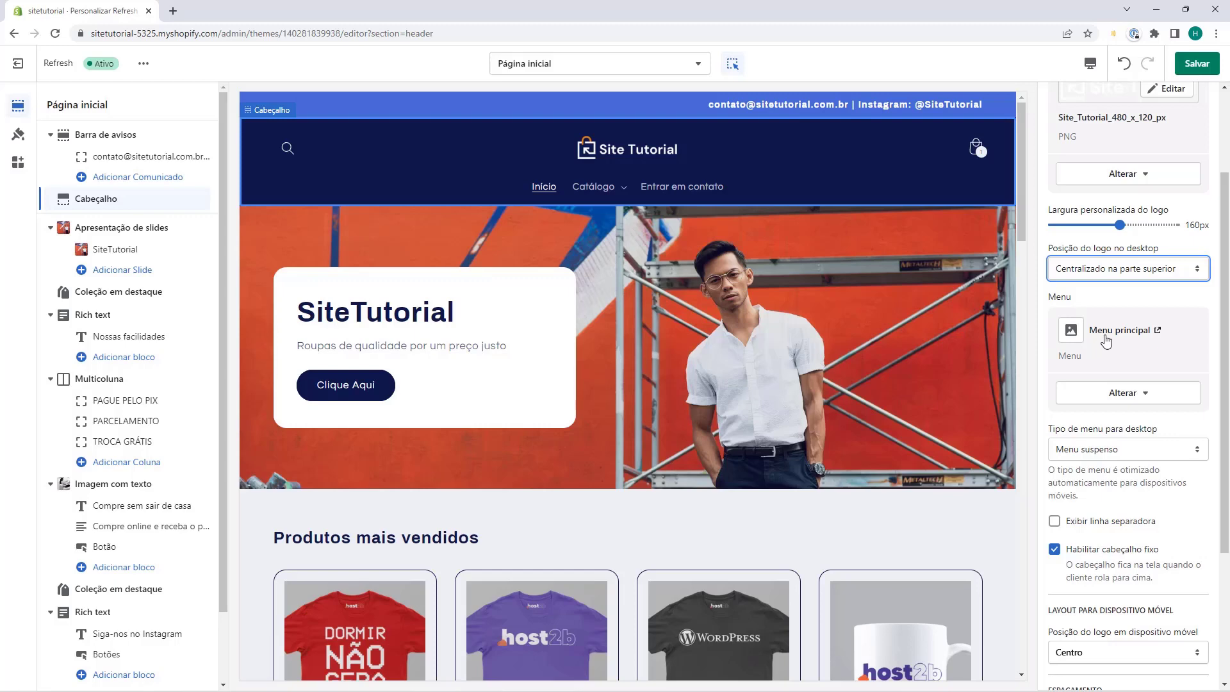
scroll(1127, 320, down, 1)
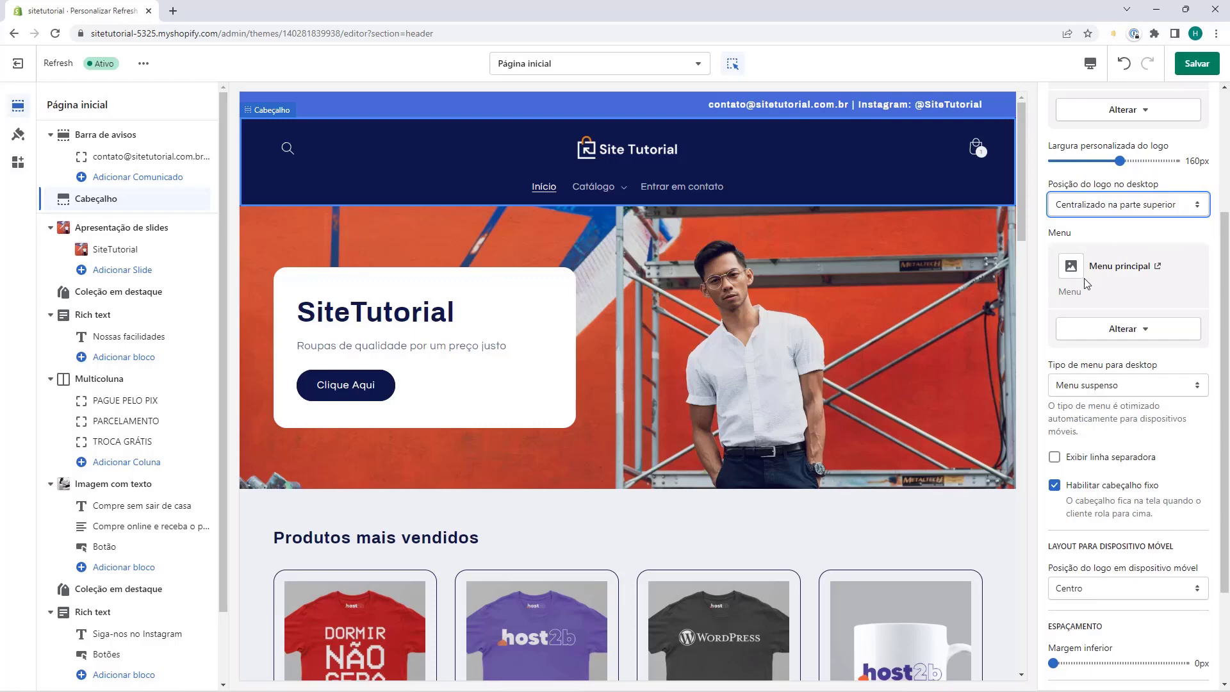
click(1114, 329)
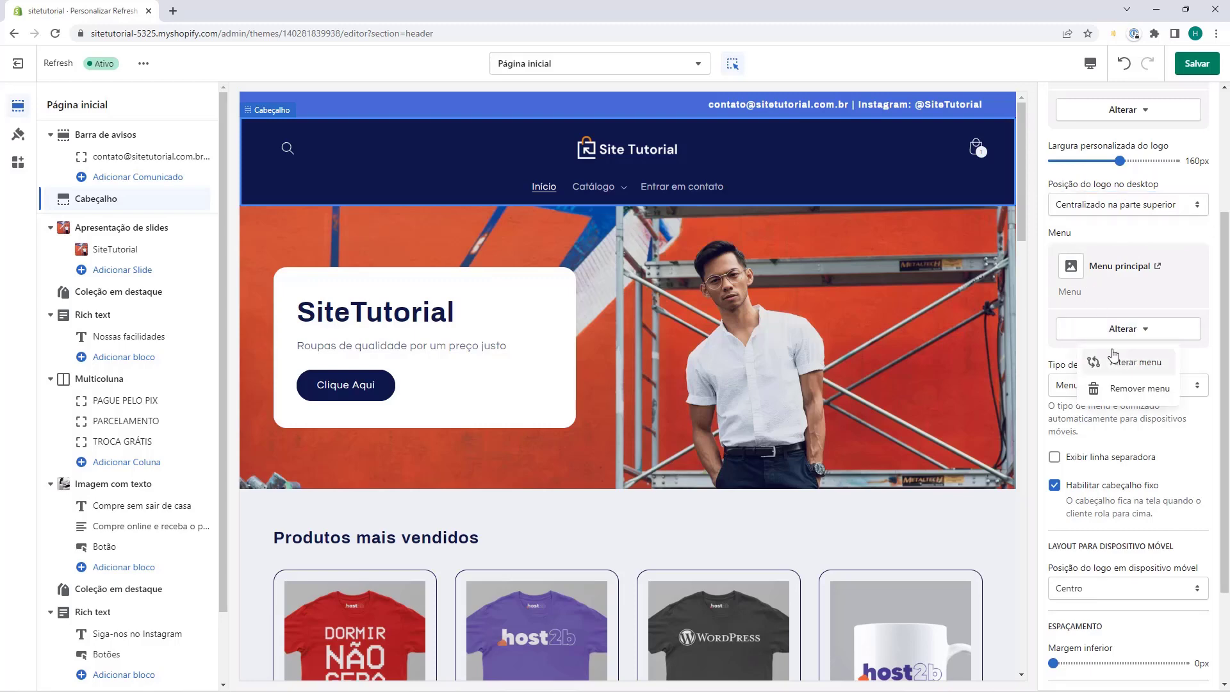
click(1110, 309)
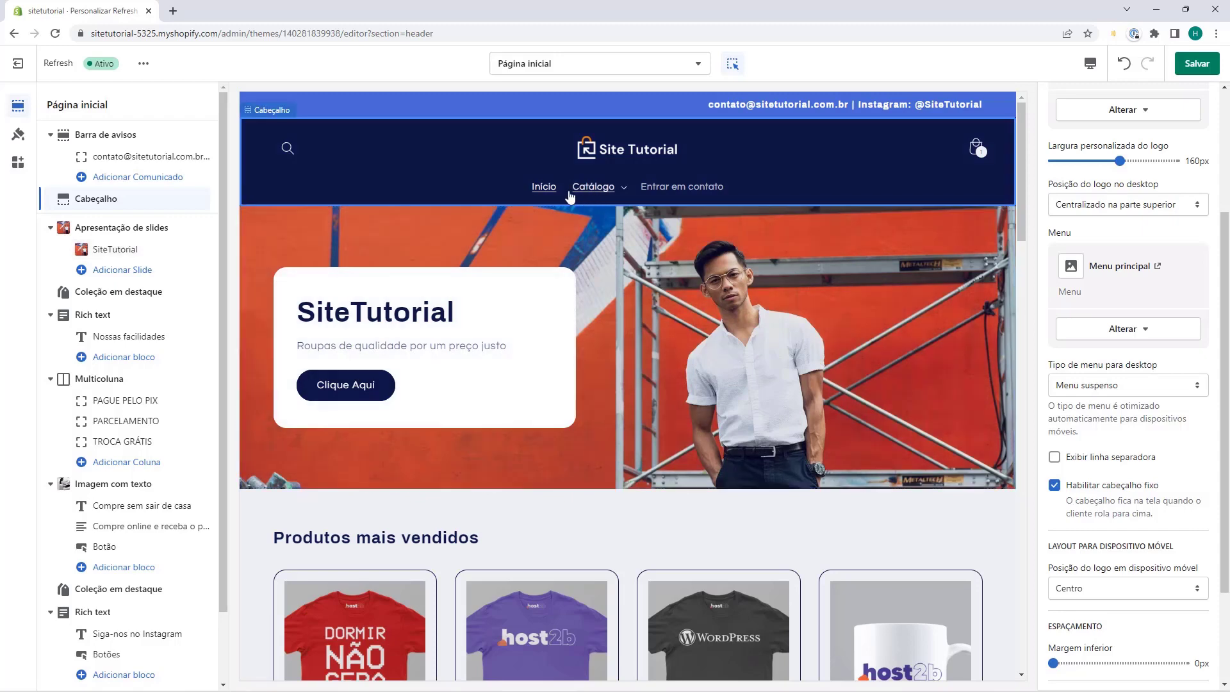
click(624, 194)
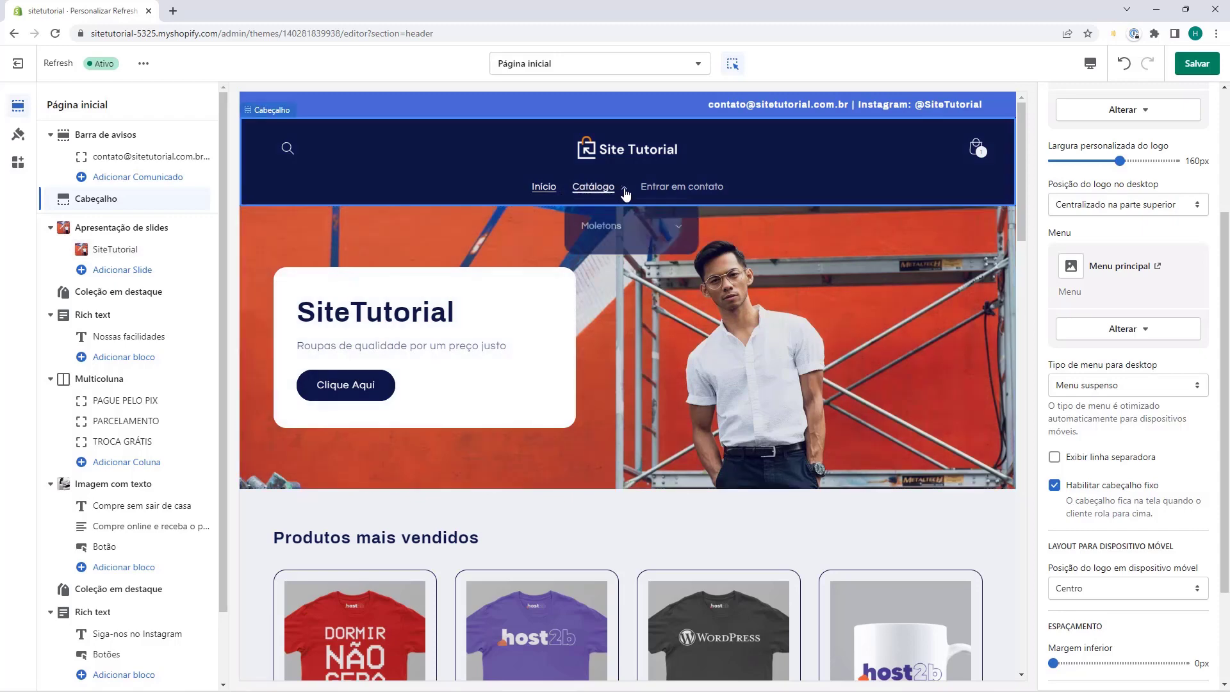
click(677, 234)
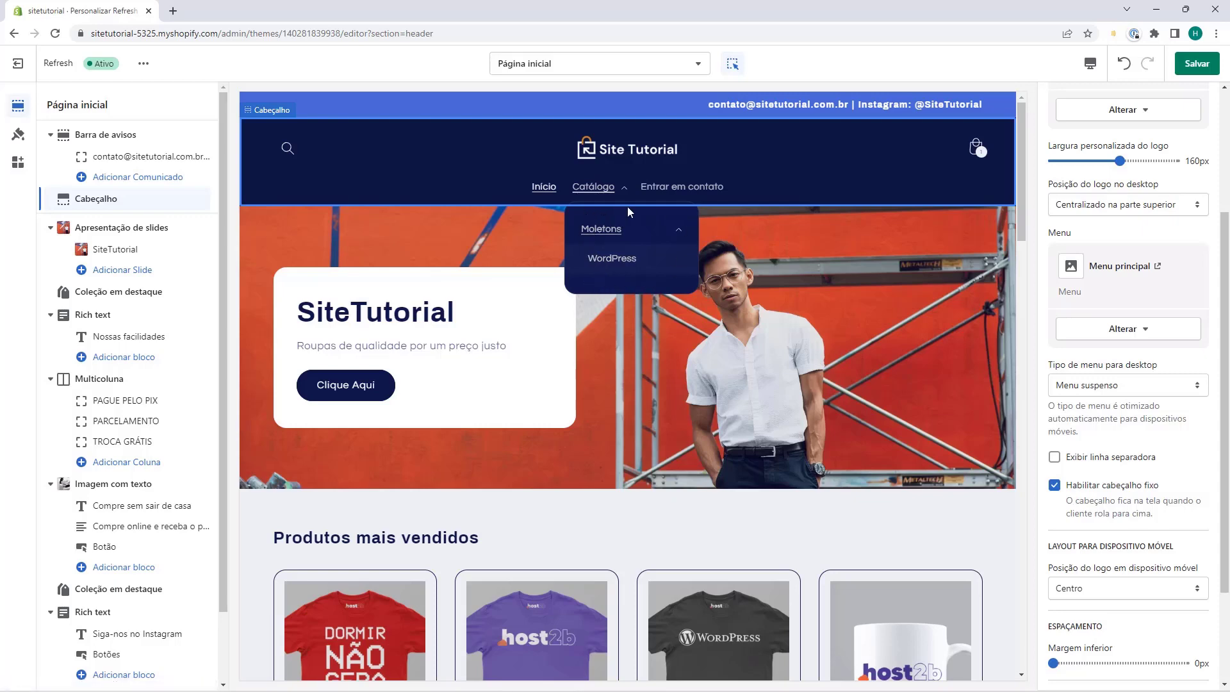
- Try Megamenu as the header's desktop menu type, expand Catálogo in the preview, and return to Menu suspenso
click(1114, 384)
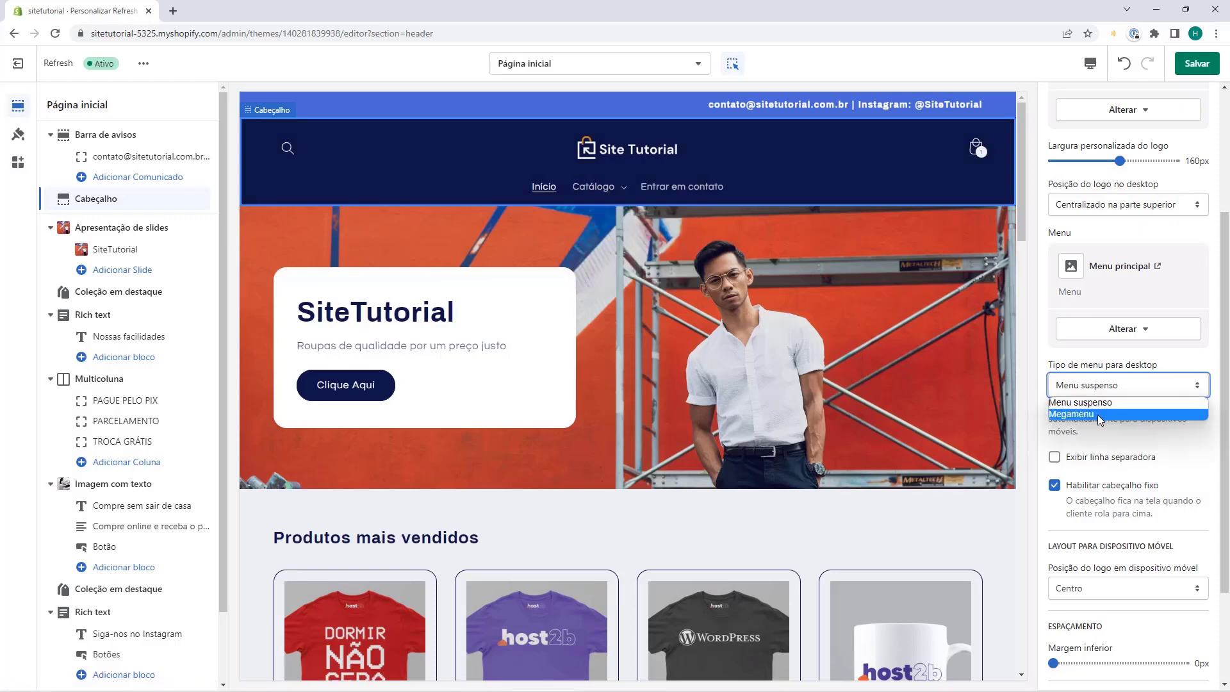
click(1097, 414)
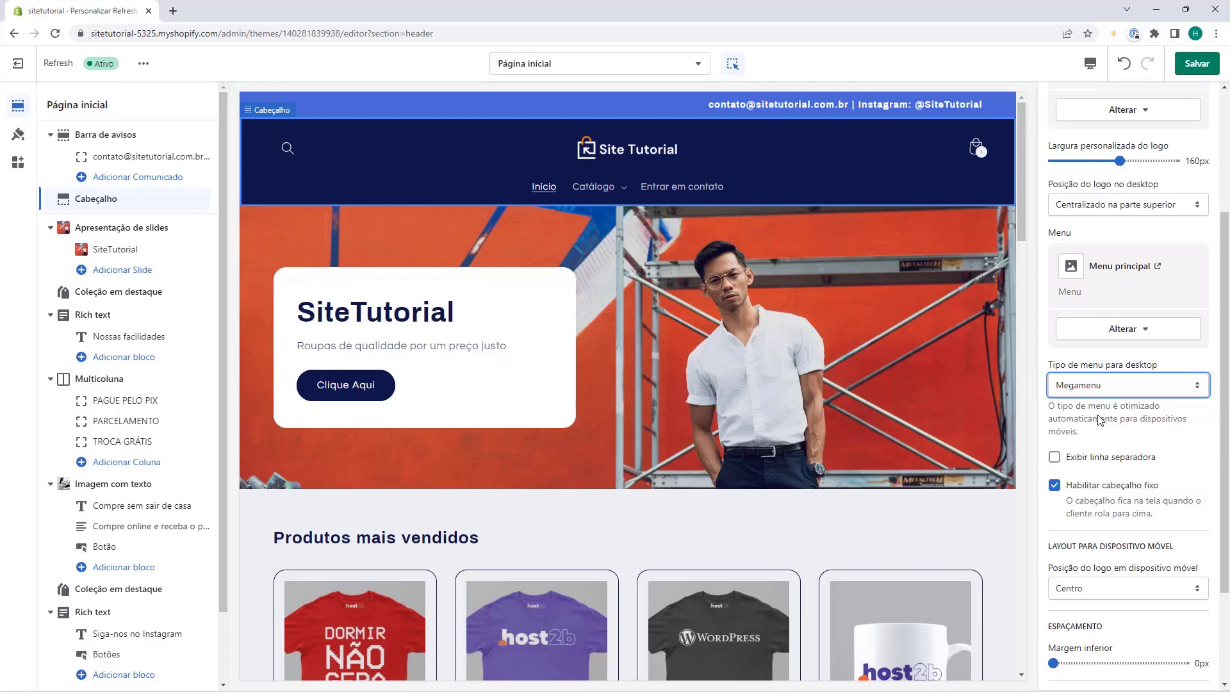
click(626, 189)
click(625, 184)
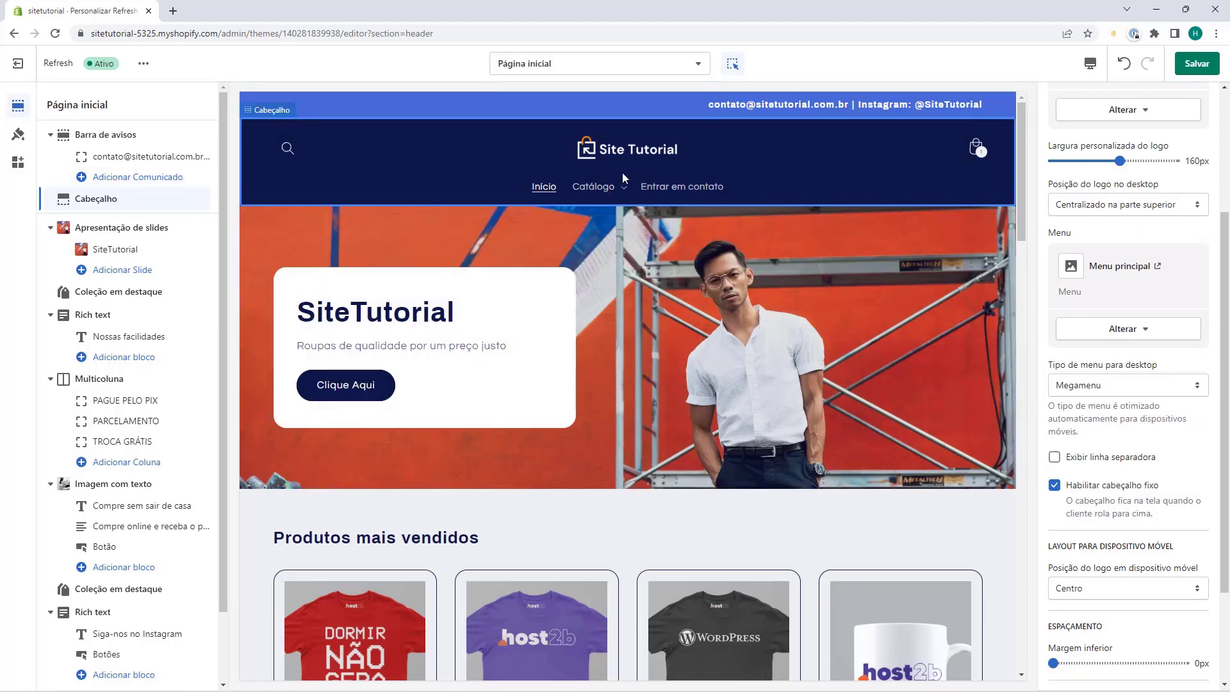
click(625, 191)
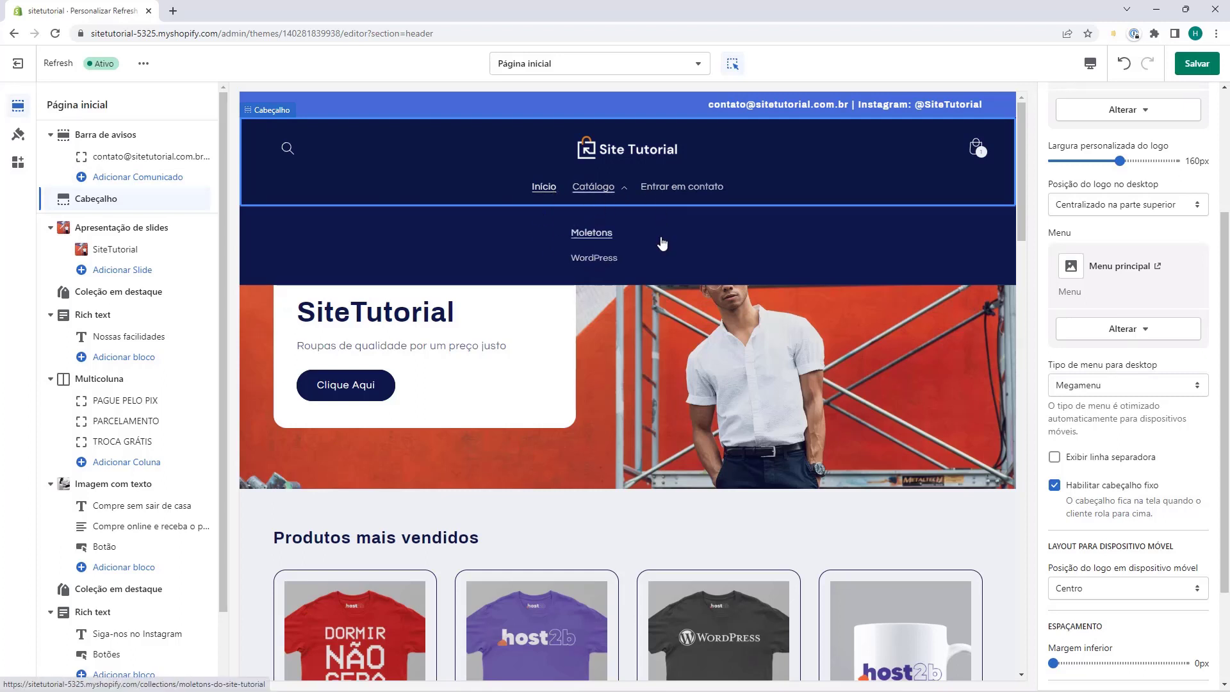
click(626, 191)
click(1083, 382)
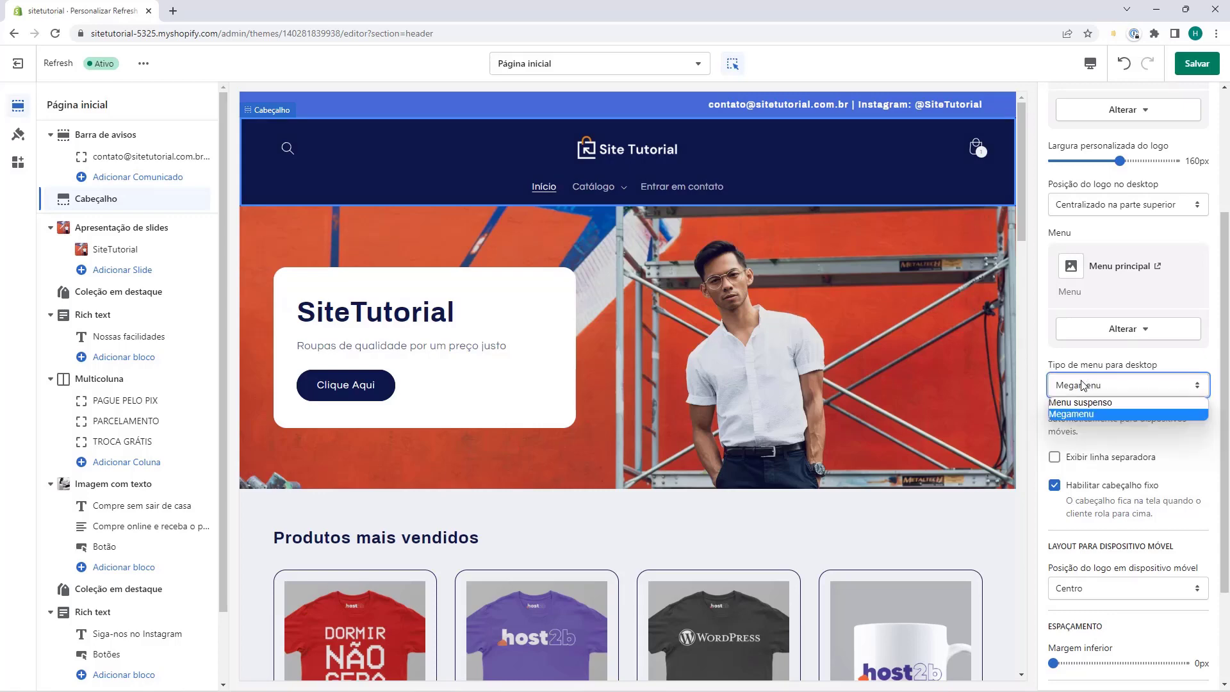
click(1083, 402)
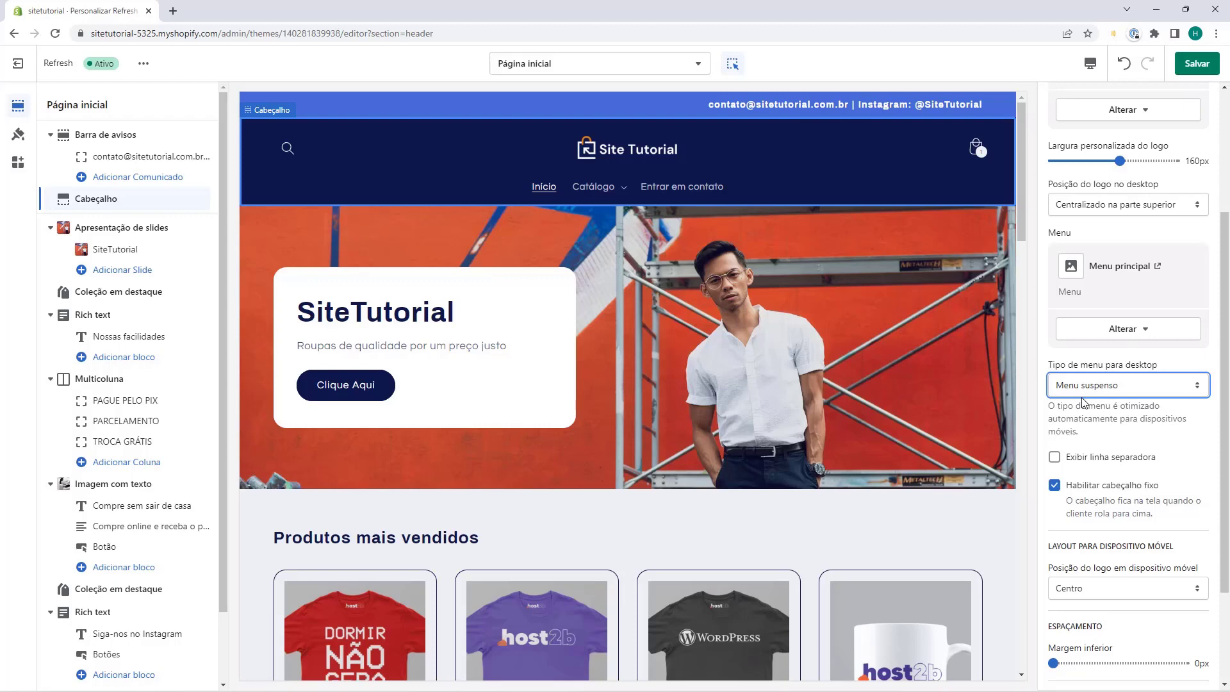
- Examine how the header behaves while moving through the home page preview with Habilitar cabeçalho fixo enabled
scroll(1083, 403, down, 1)
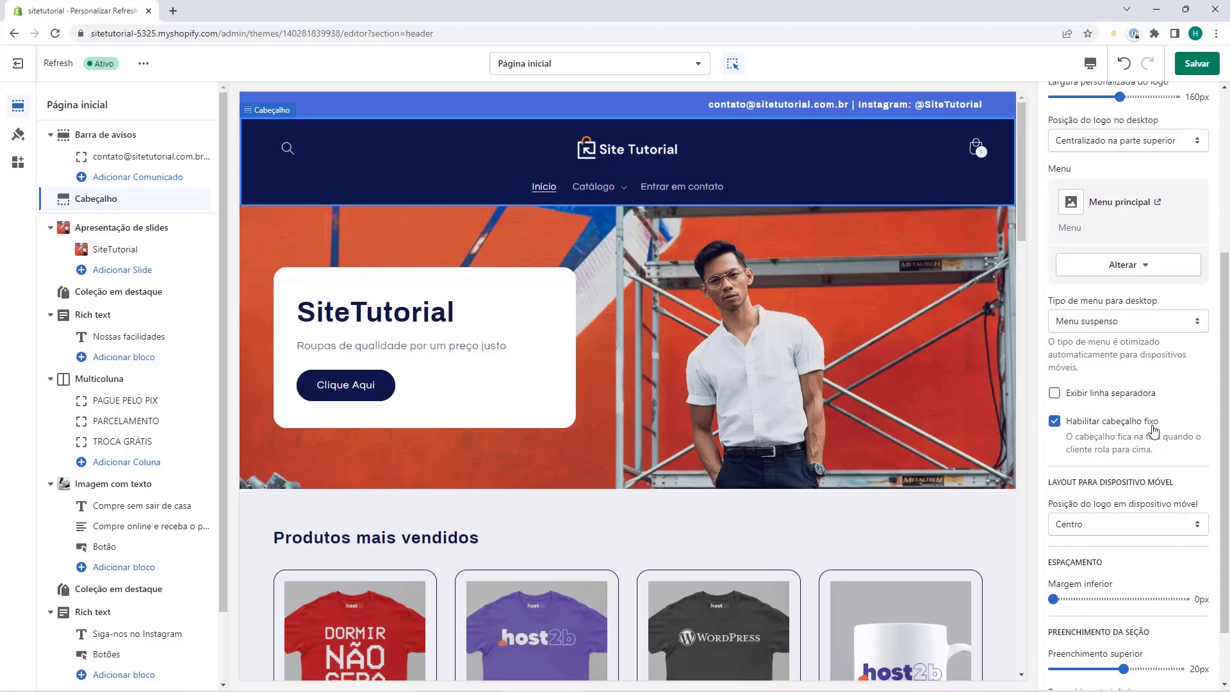
scroll(651, 252, down, 2)
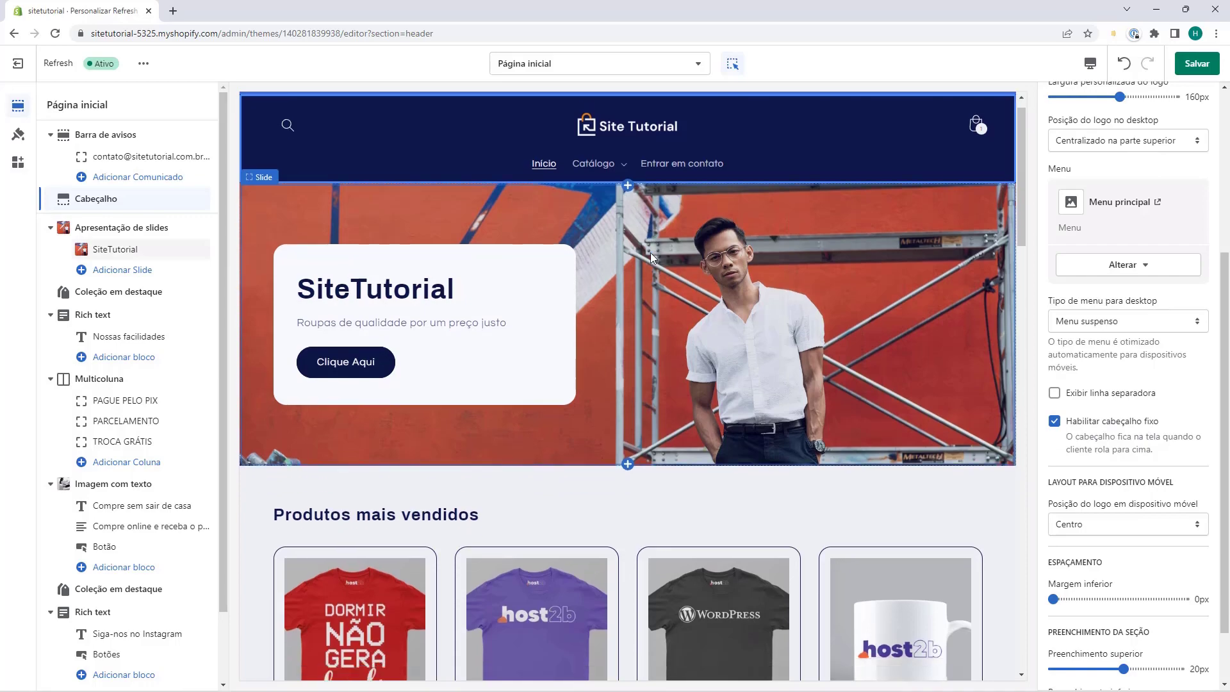
scroll(651, 252, down, 8)
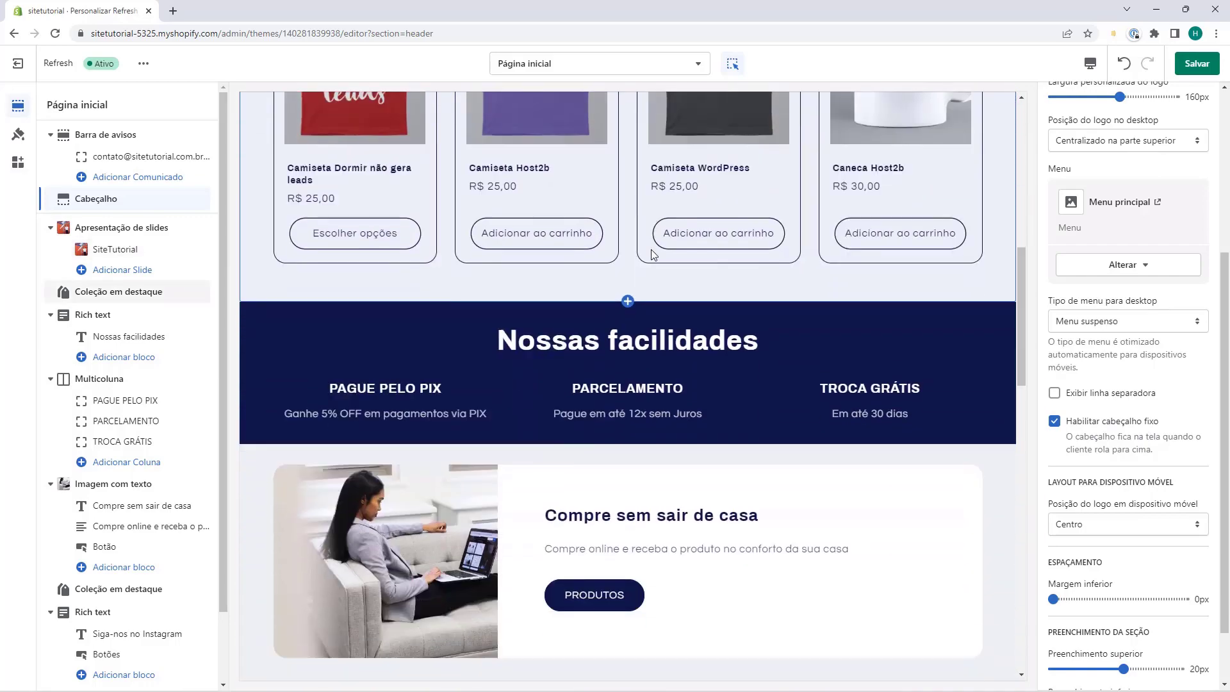
scroll(653, 254, down, 7)
scroll(745, 336, up, 4)
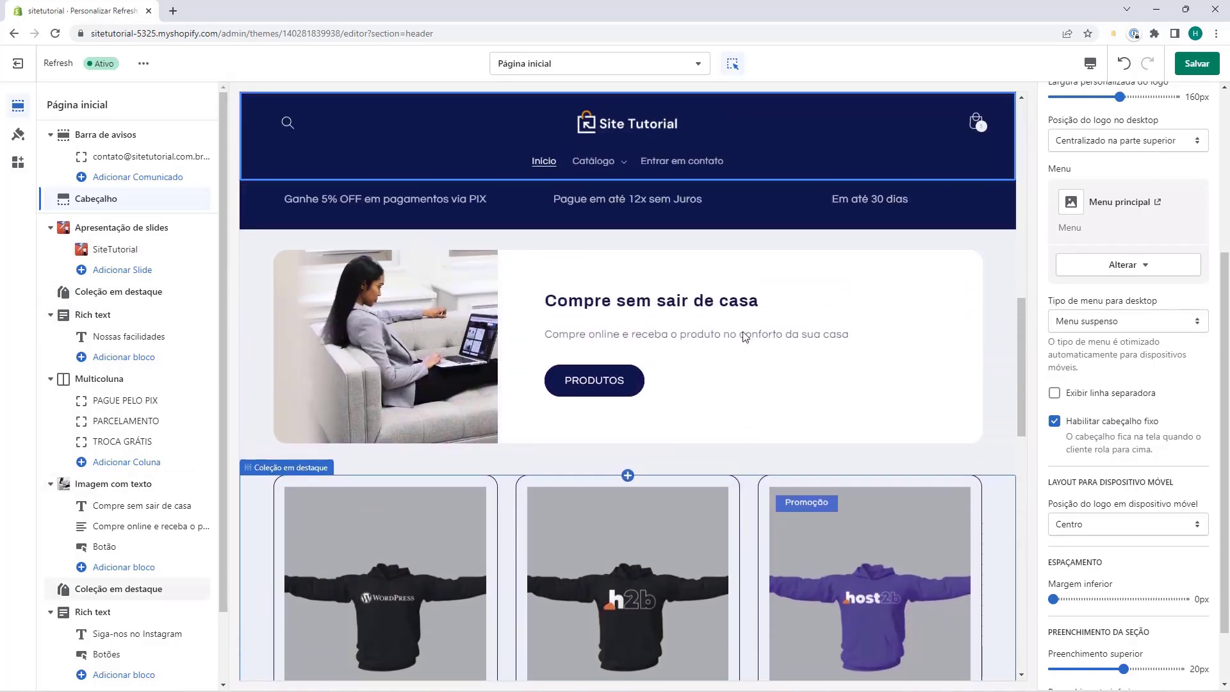
scroll(745, 336, up, 10)
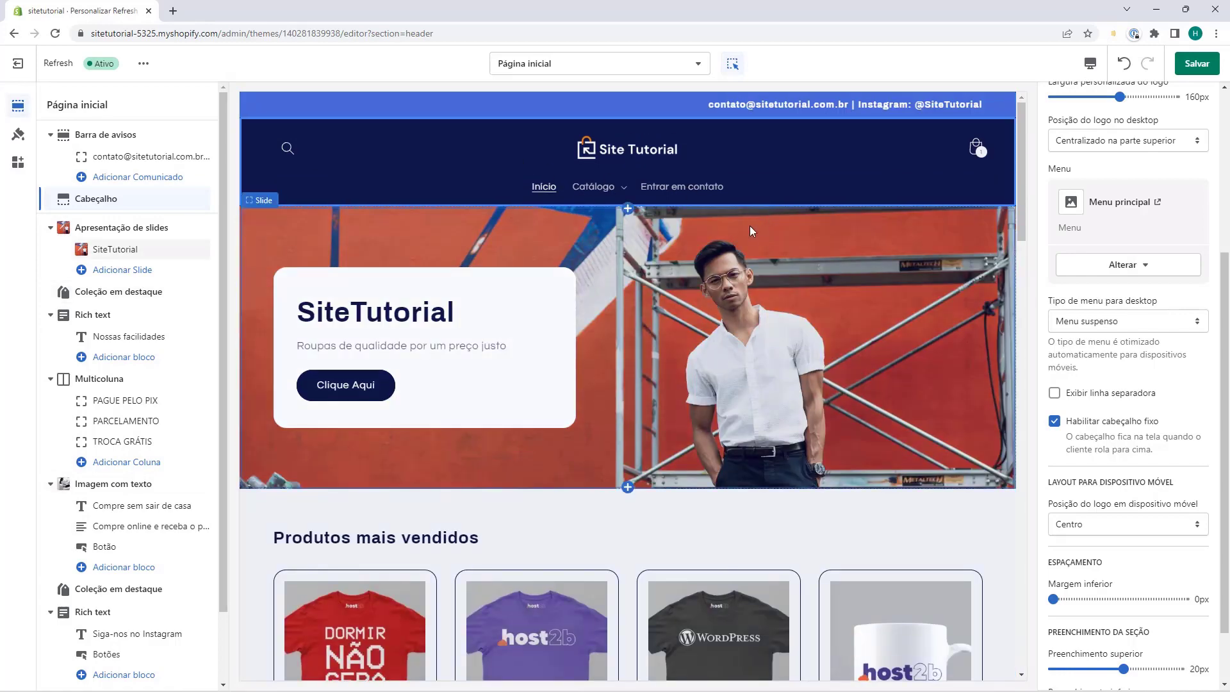
scroll(748, 237, down, 10)
scroll(681, 148, up, 3)
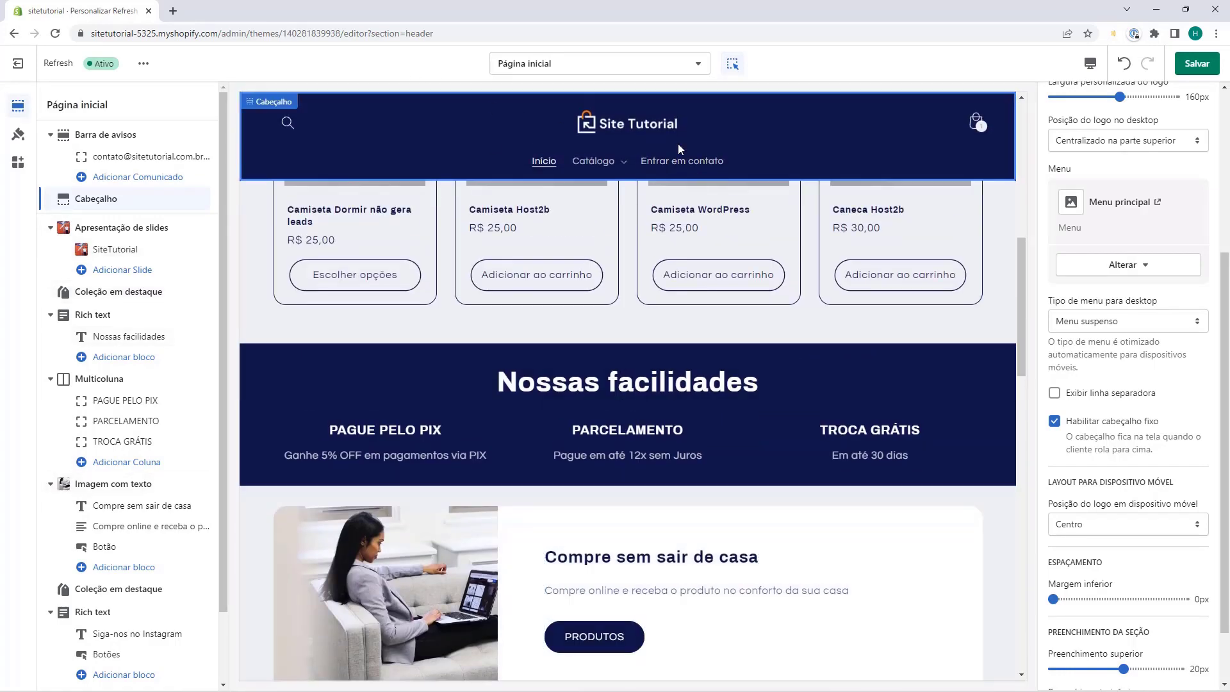
scroll(977, 360, up, 5)
- Try the header with Habilitar cabeçalho fixo disabled, check it along the page, and enable the option again
click(1054, 421)
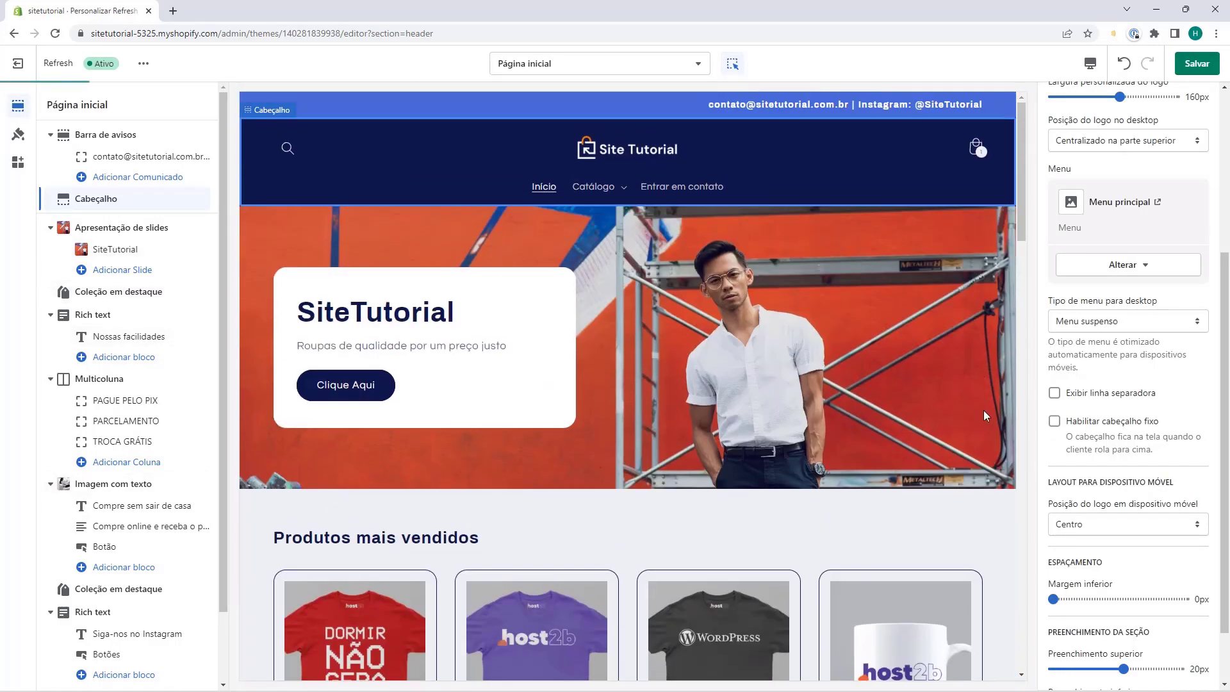
scroll(577, 205, down, 10)
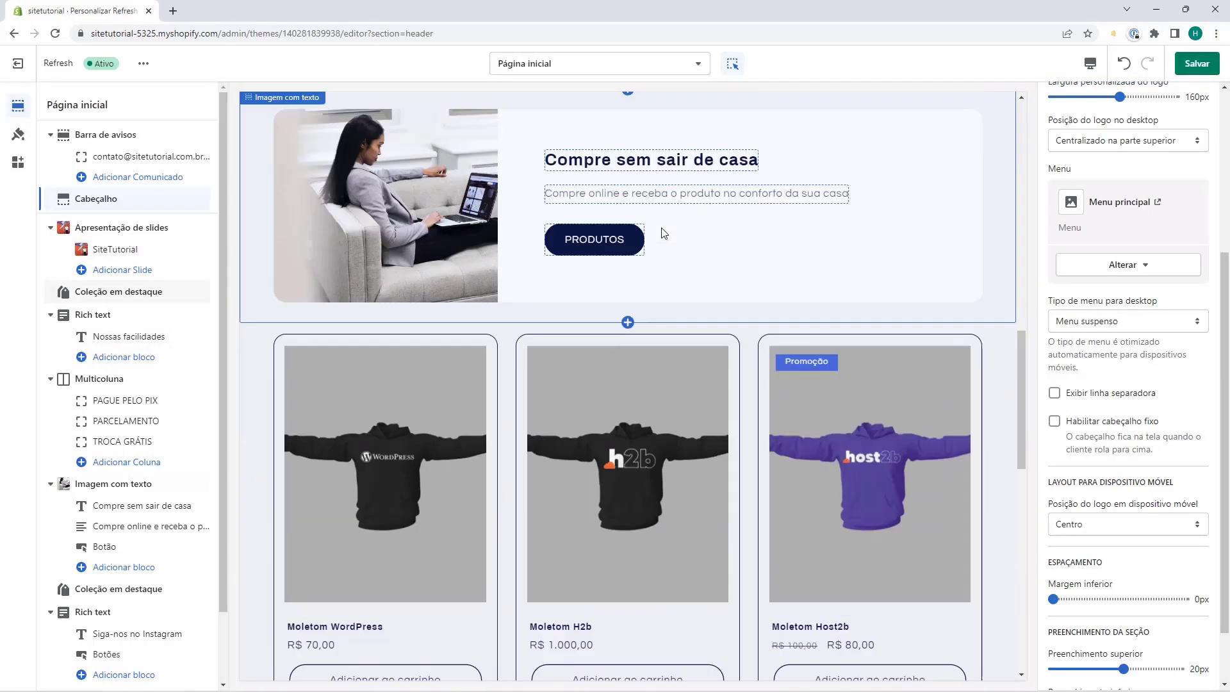
scroll(663, 231, up, 6)
scroll(662, 228, down, 8)
scroll(658, 225, up, 15)
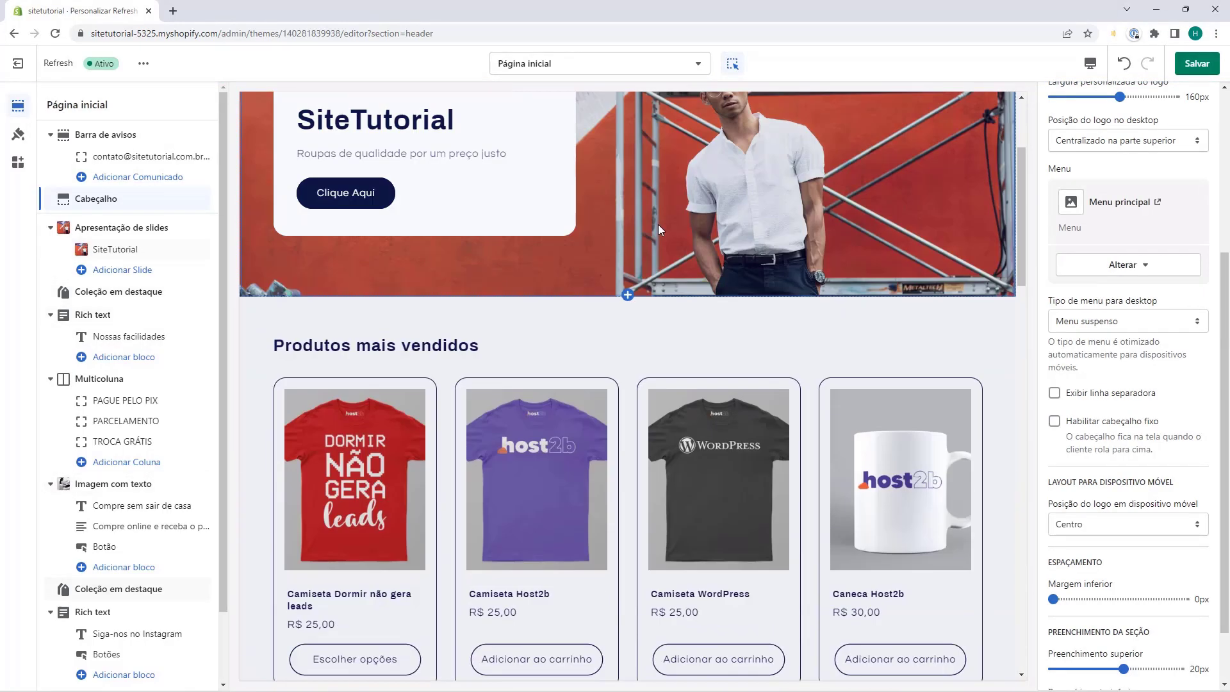
scroll(660, 225, up, 3)
click(1054, 420)
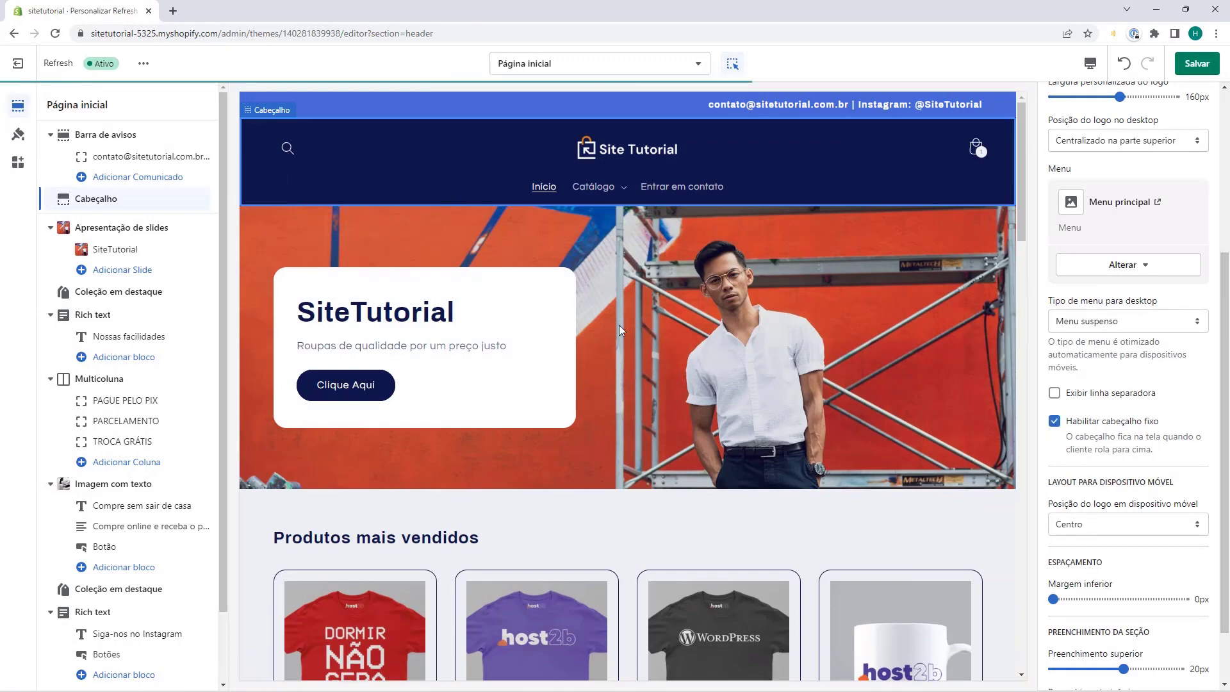
- Check the re-enabled fixed header along the desktop preview and bring up the header's mobile layout settings
scroll(619, 325, down, 8)
scroll(739, 447, up, 8)
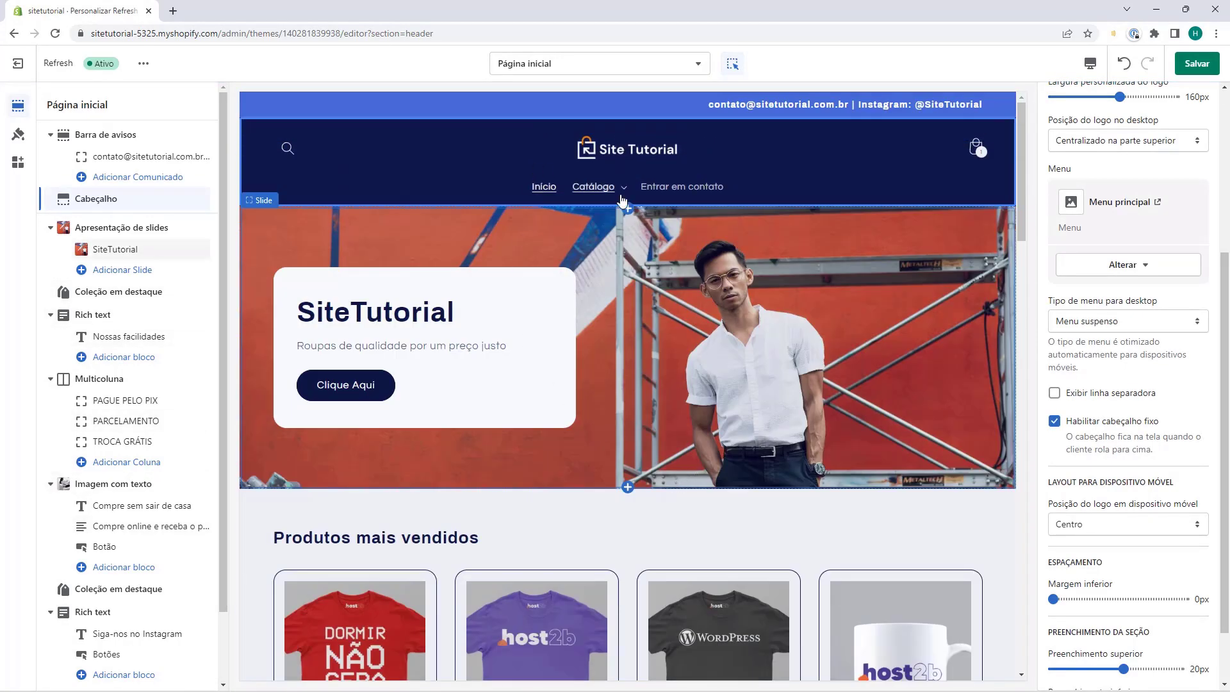
scroll(697, 376, down, 6)
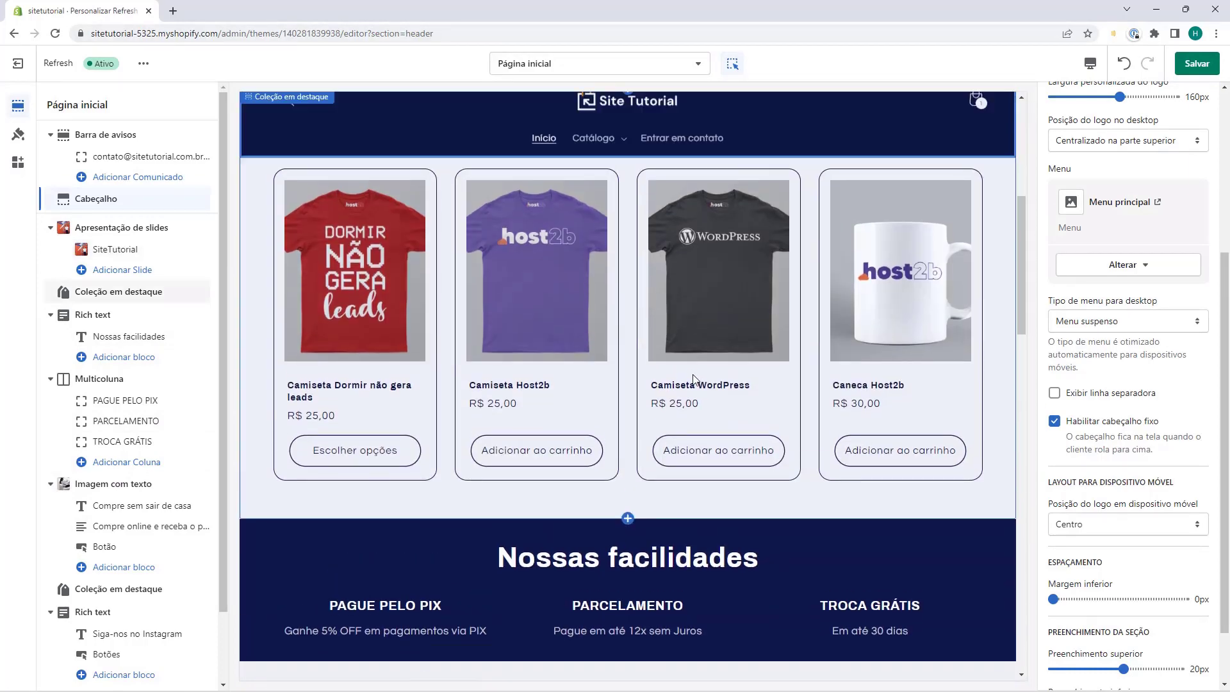
scroll(652, 131, up, 5)
scroll(833, 370, up, 1)
scroll(1044, 353, down, 1)
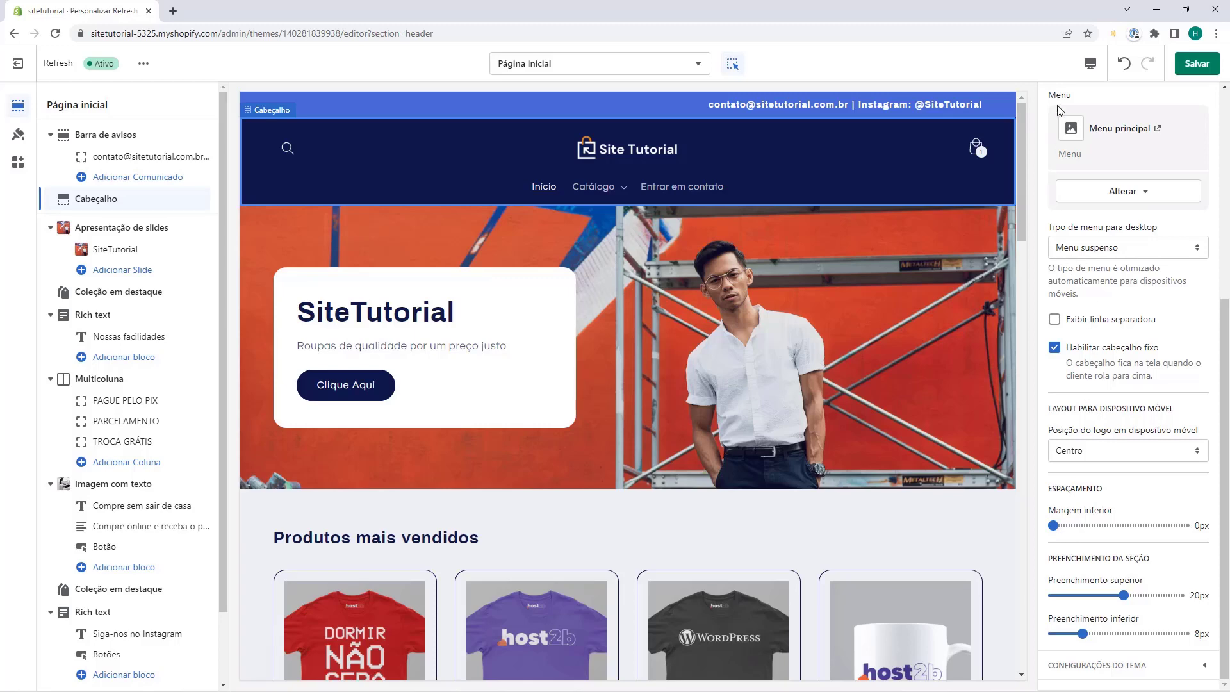
- Switch the preview to Dispositivos móveis and look over the mobile home page down to Produtos mais vendidos
click(1091, 66)
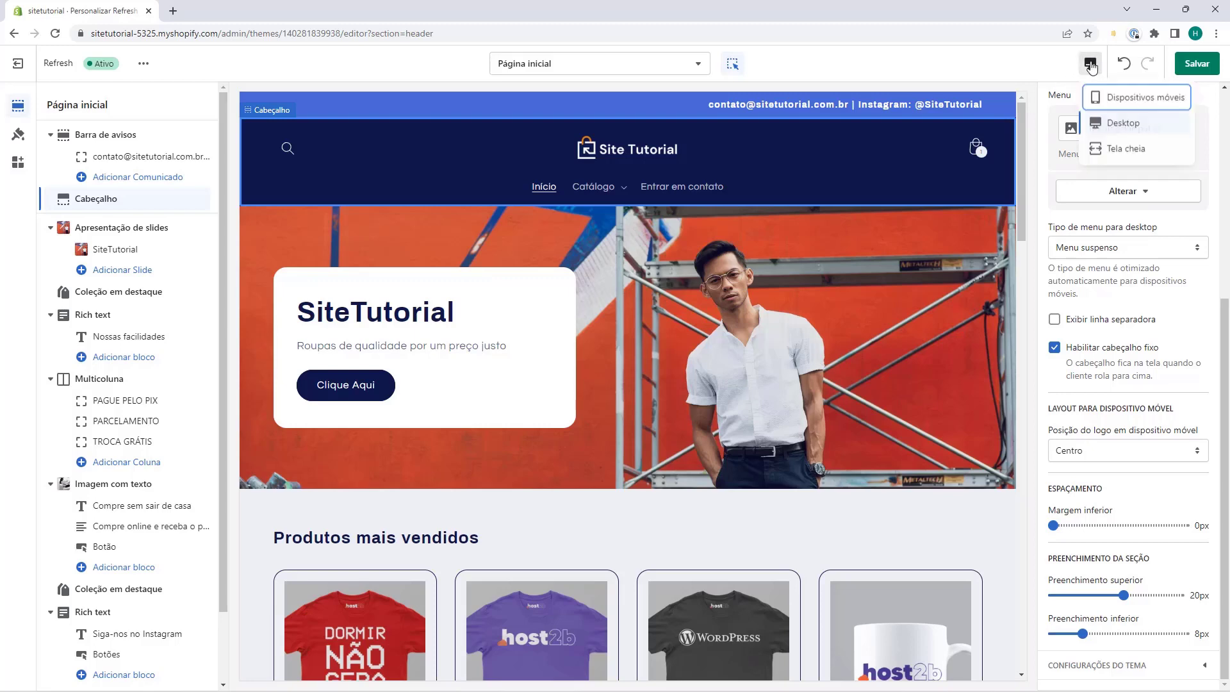
click(1134, 100)
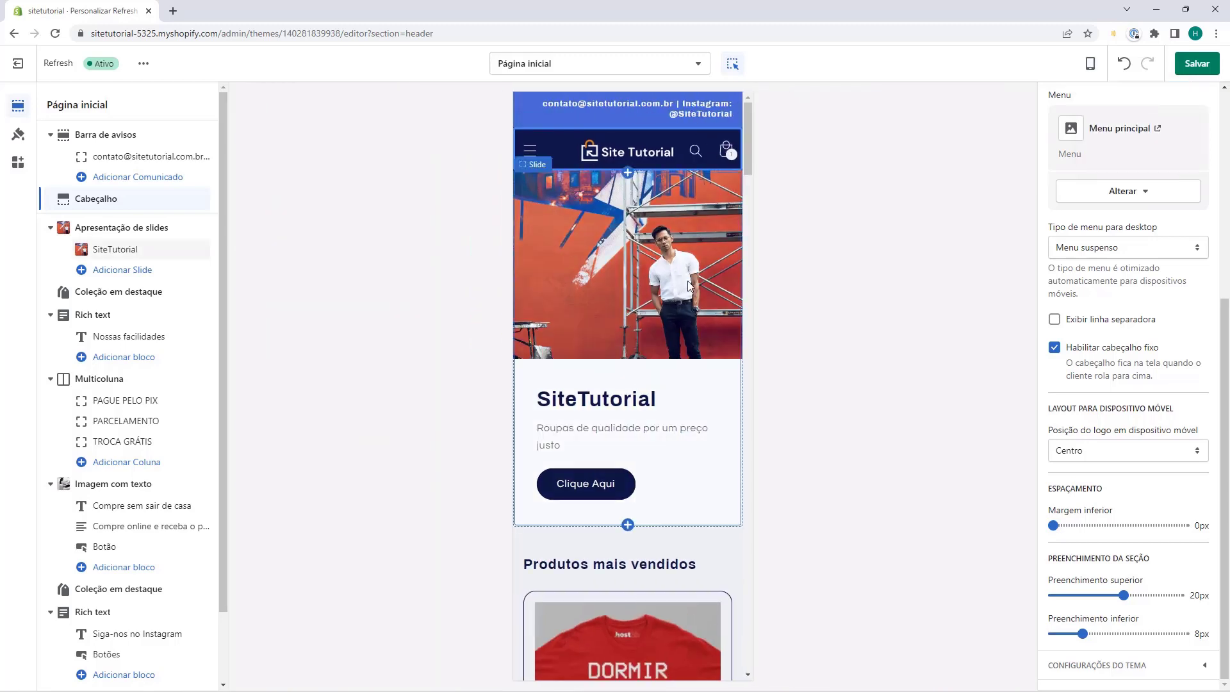
scroll(641, 234, down, 12)
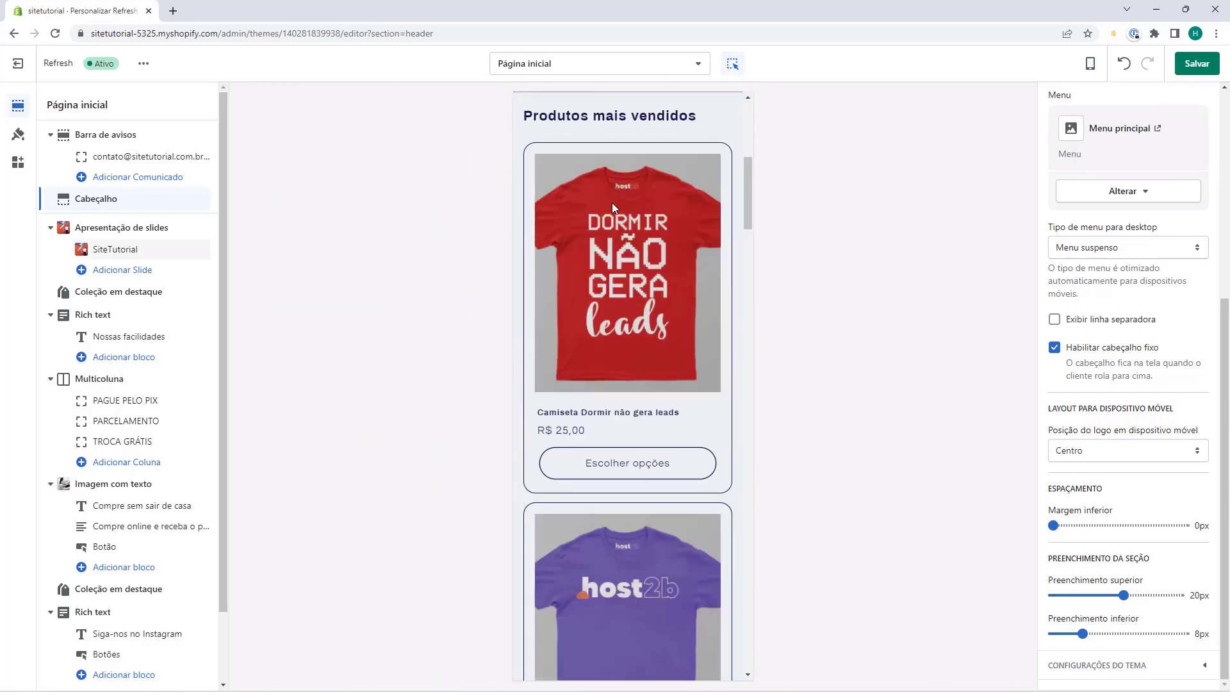
scroll(612, 202, up, 10)
scroll(612, 202, up, 2)
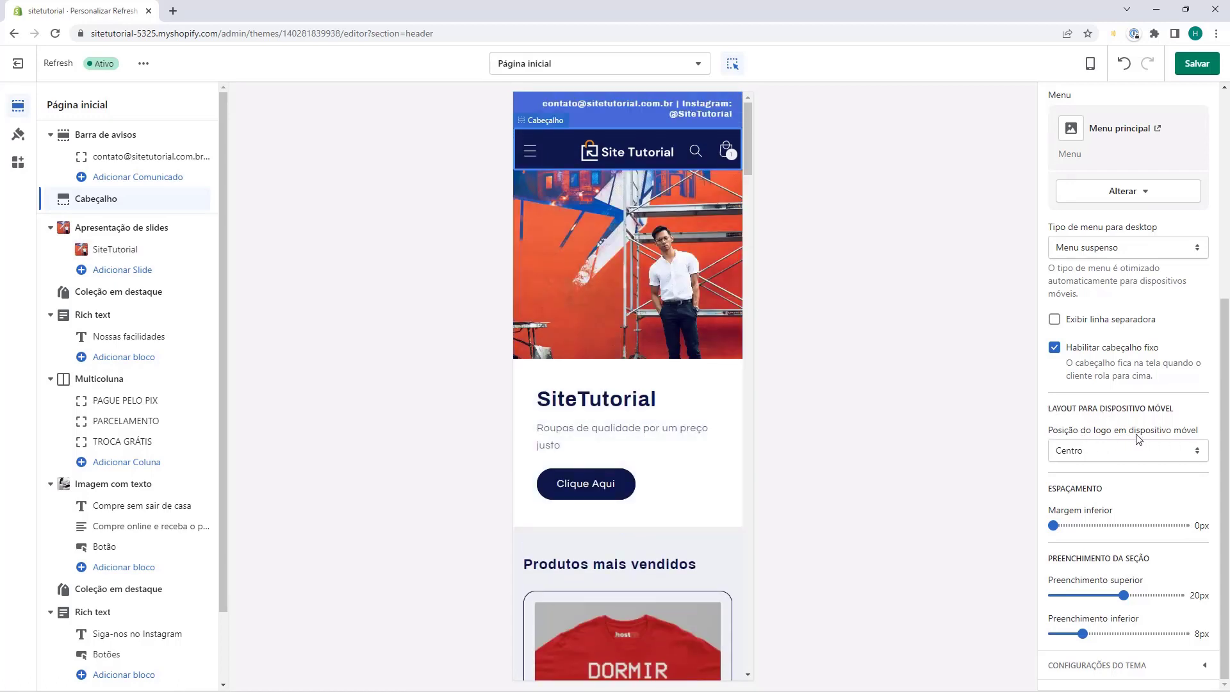
- Try Esquerda as the header's mobile logo position and return to Centro
click(1083, 450)
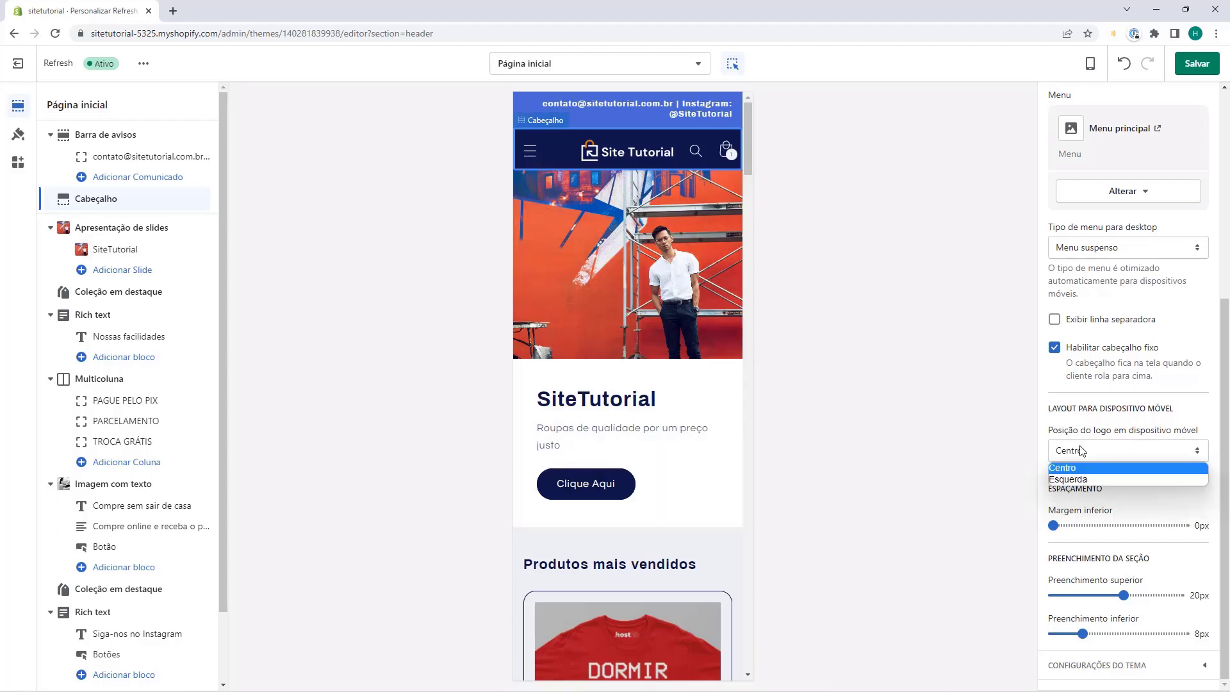
click(1087, 479)
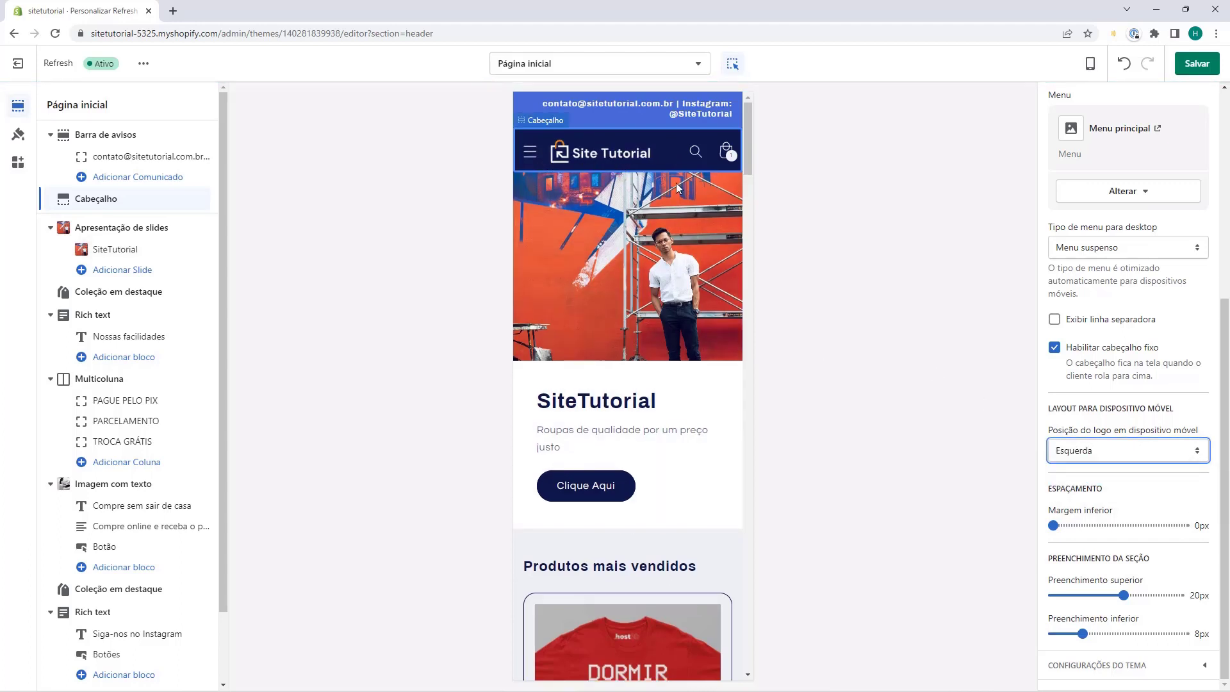
click(1067, 448)
click(1071, 463)
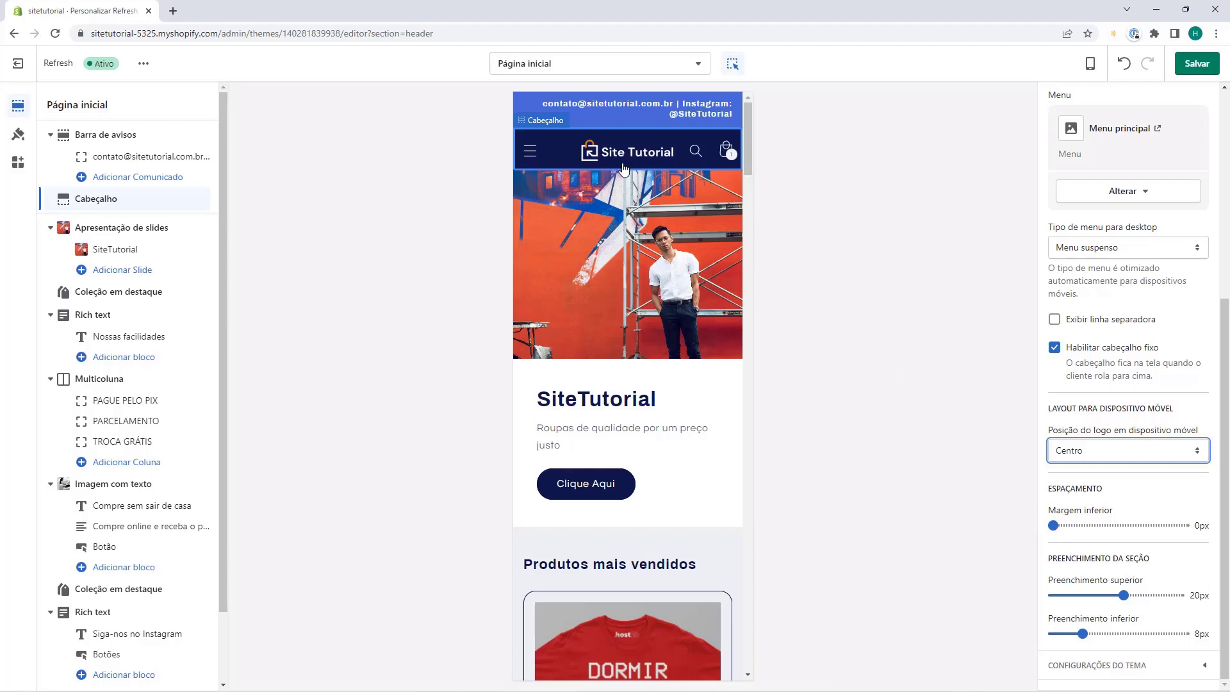
- Try a header Margem inferior of 60 px and return it to 0 px
drag(1060, 530, 1129, 526)
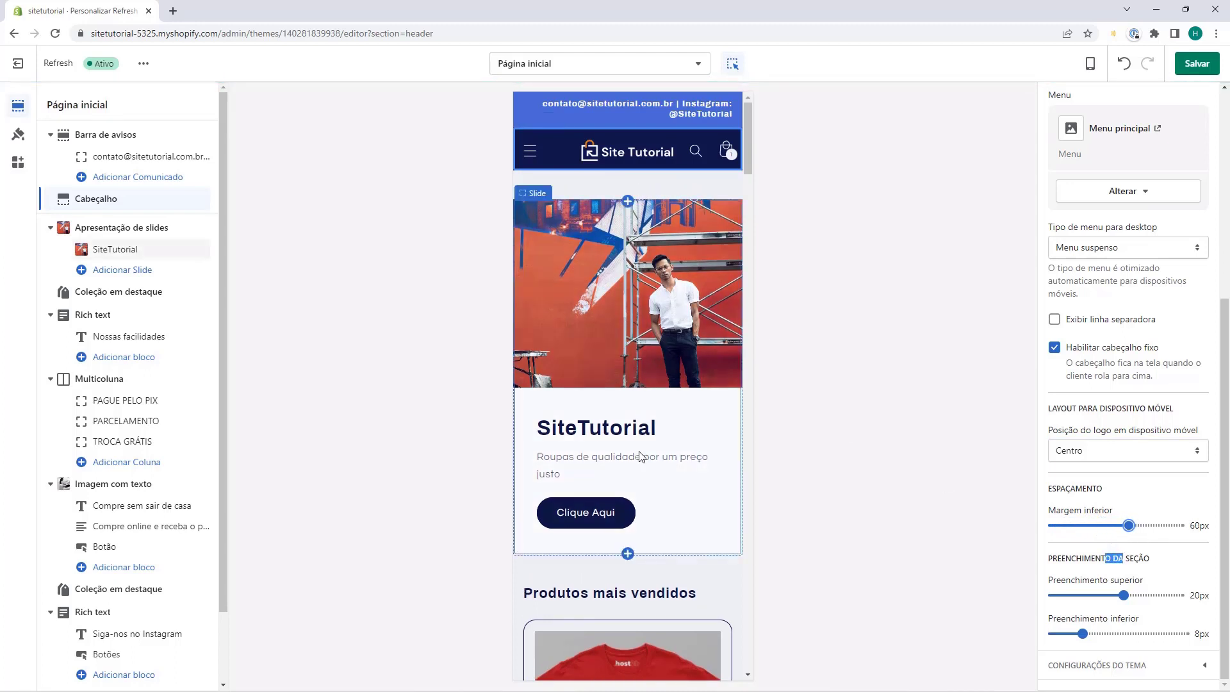
drag(1128, 526, 972, 539)
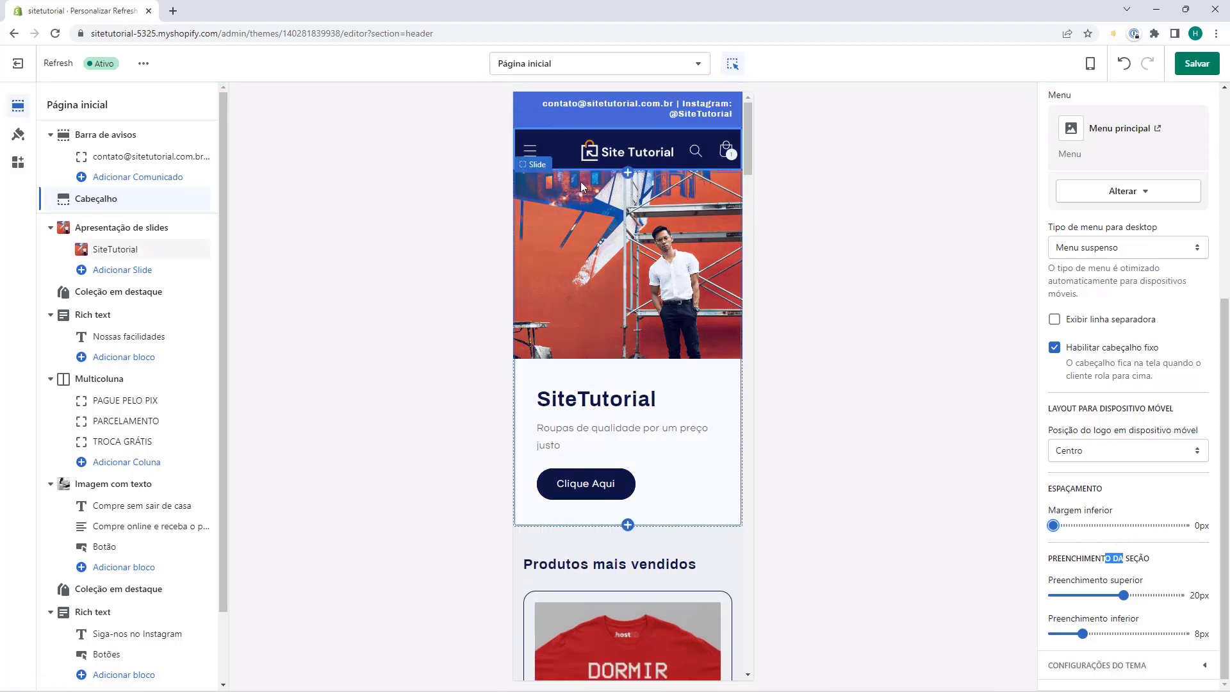
click(1043, 565)
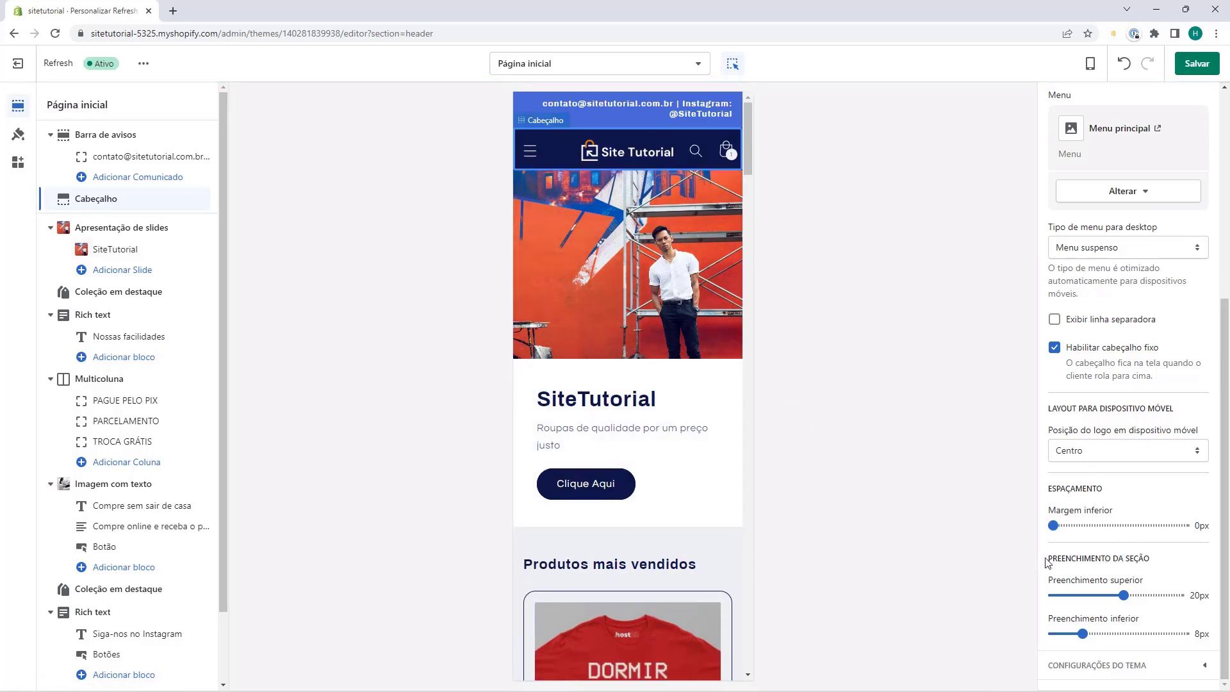
- Set the header's Preenchimento inferior to 20 px in the section padding
double_click(1057, 559)
click(1067, 572)
drag(1083, 633, 1122, 595)
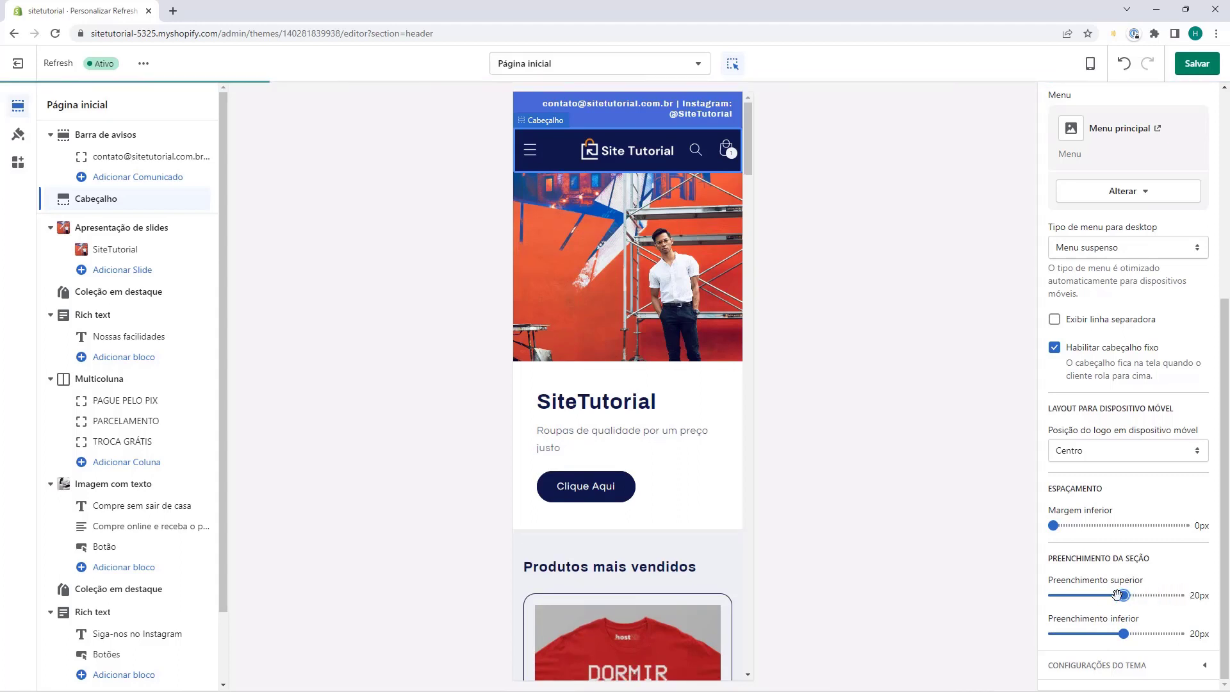
- Open the mobile preview's navigation menu, browse the Catálogo and Moletons submenus, and close it
click(530, 154)
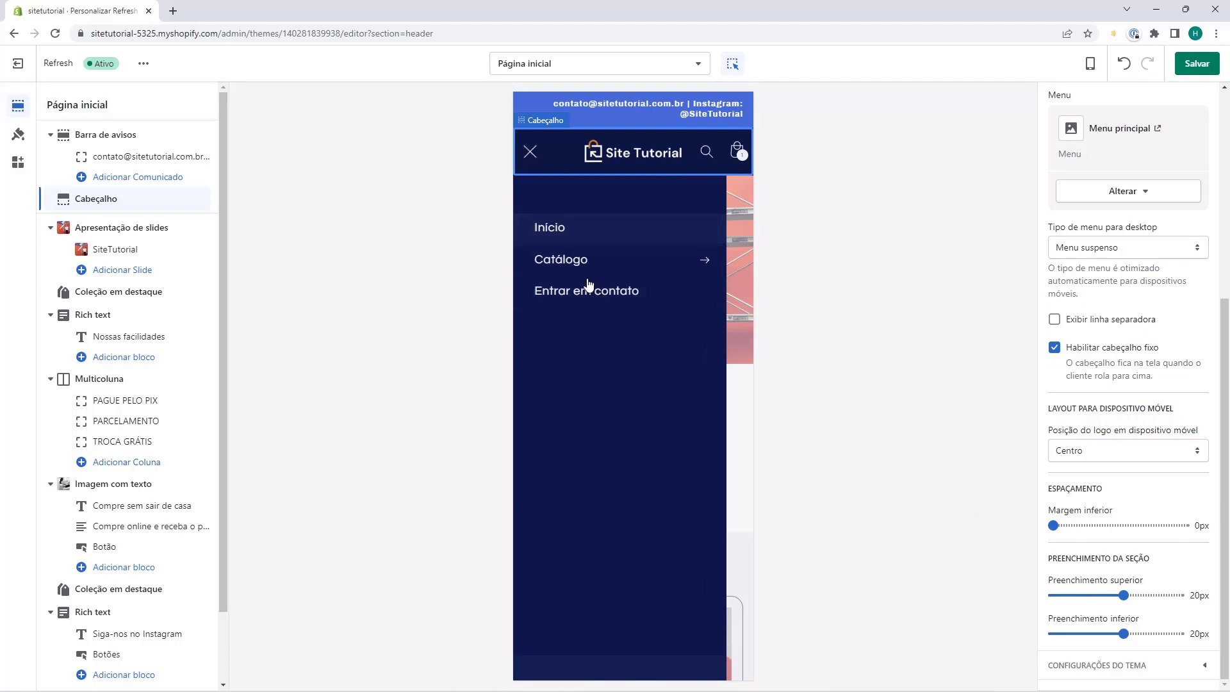
click(703, 262)
click(701, 229)
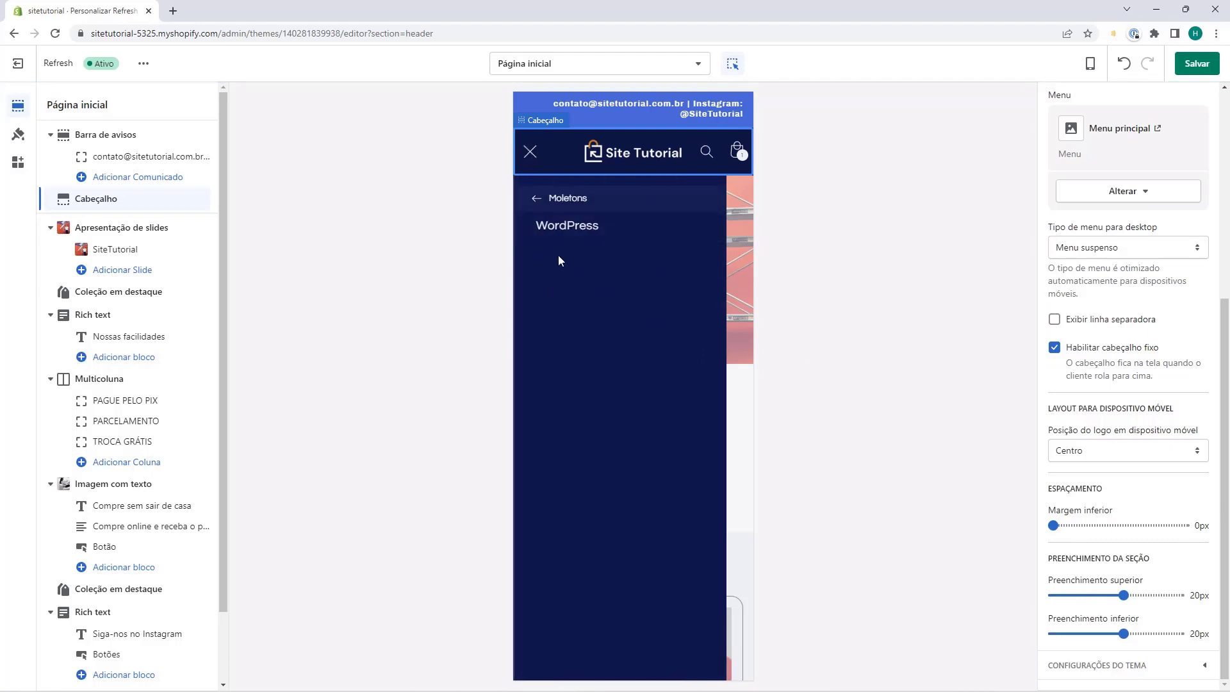
click(538, 199)
click(536, 200)
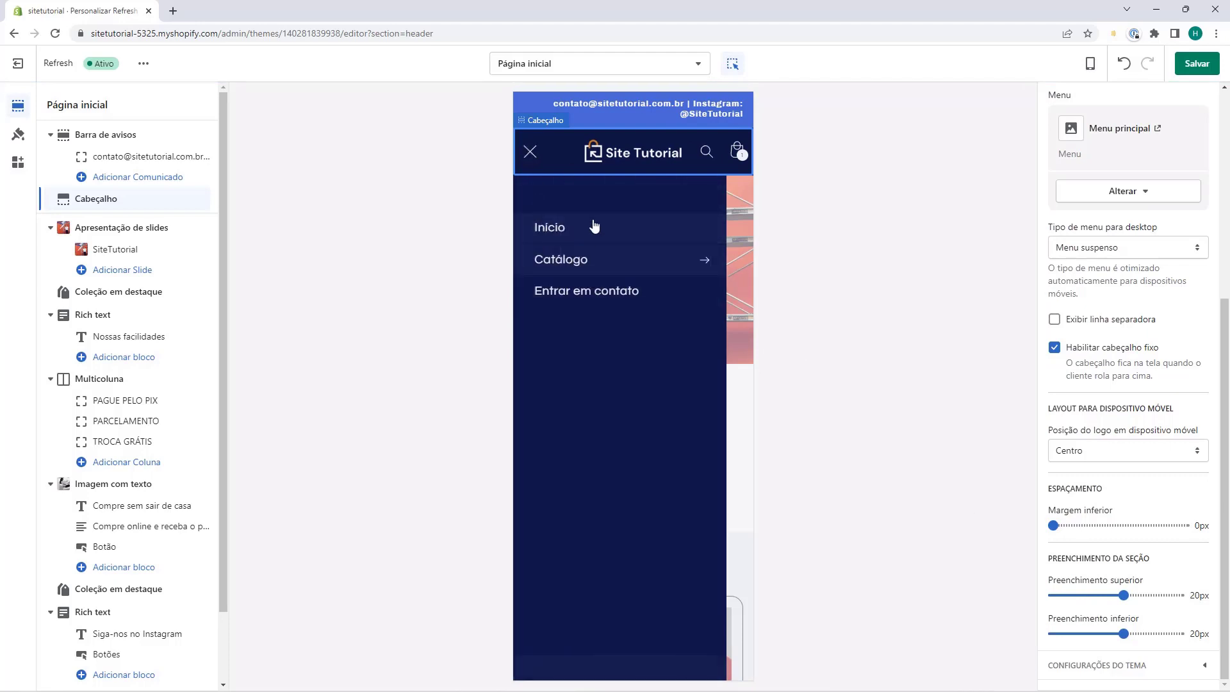
click(535, 154)
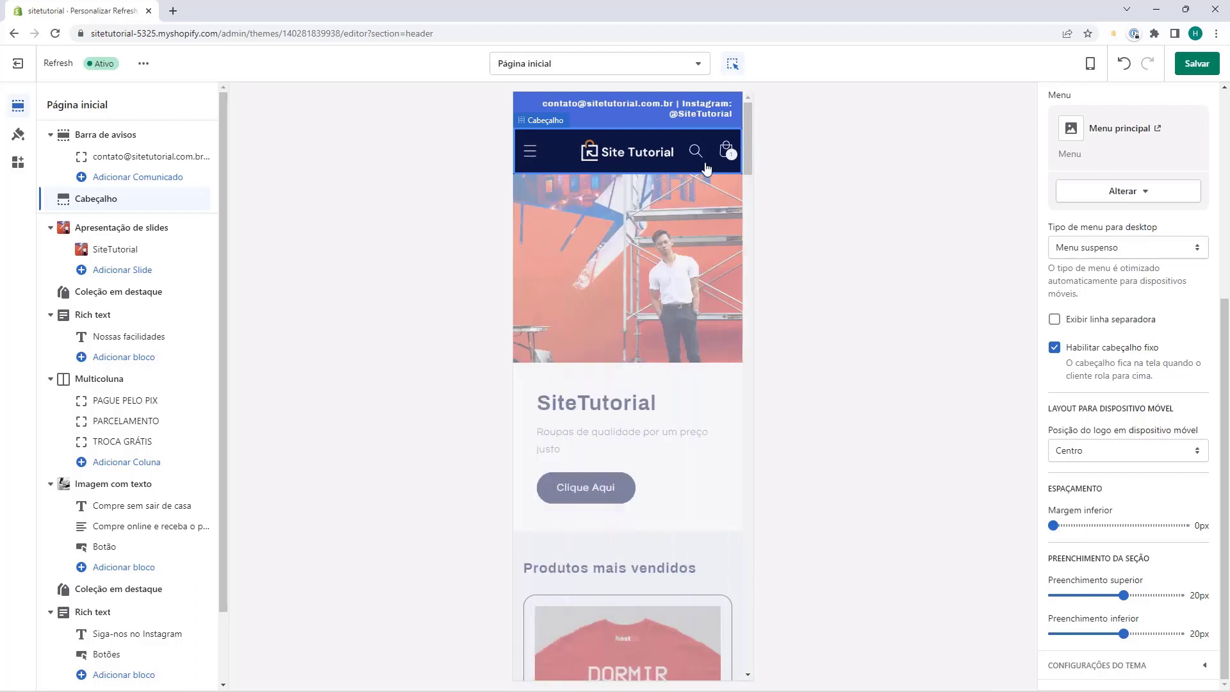
- Open and close the mobile header's search field and view the store's cart page
scroll(1129, 336, up, 5)
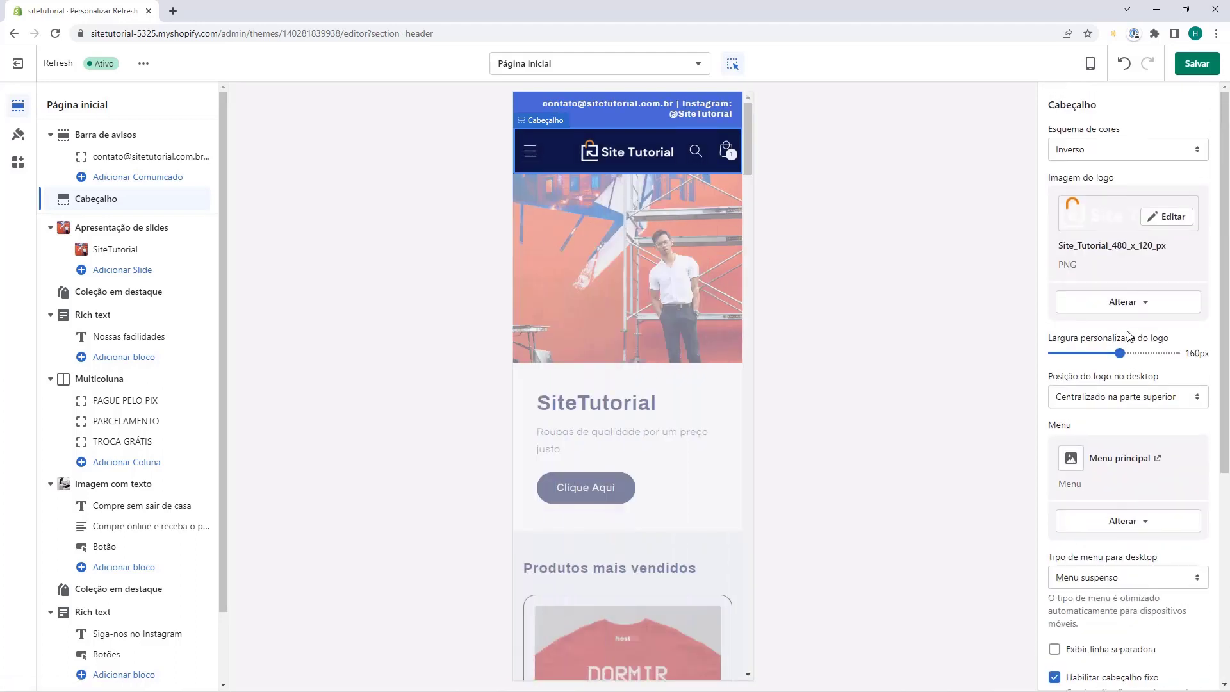
click(692, 157)
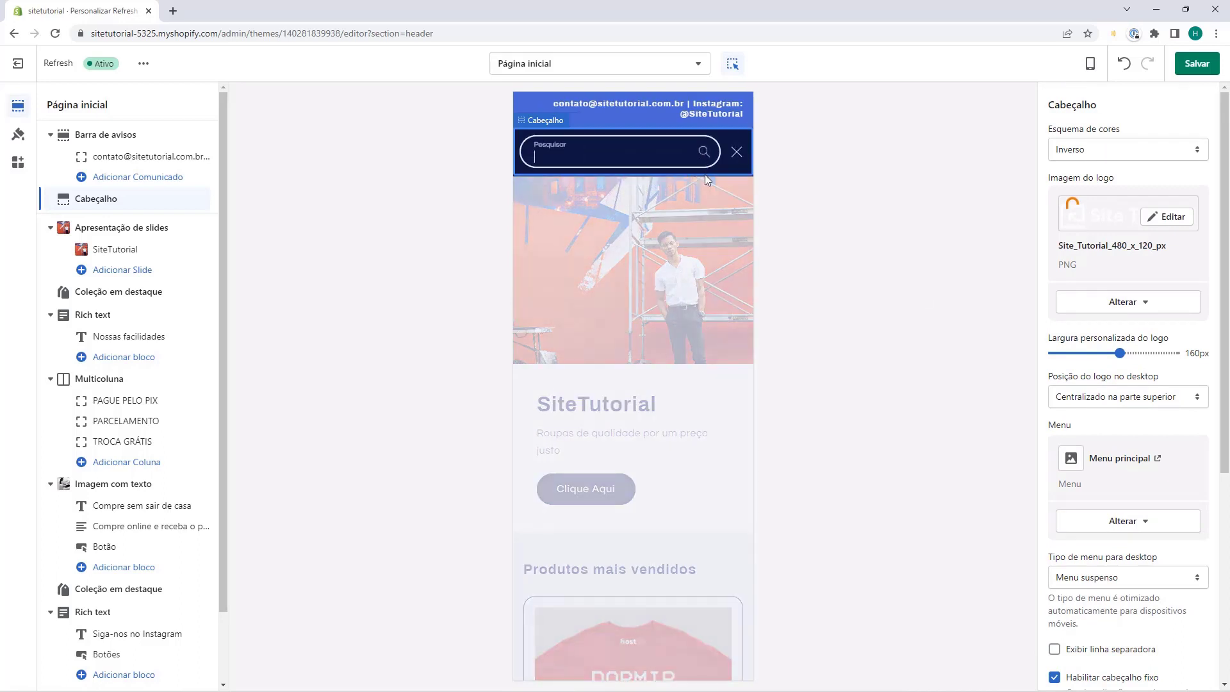
click(733, 160)
click(733, 163)
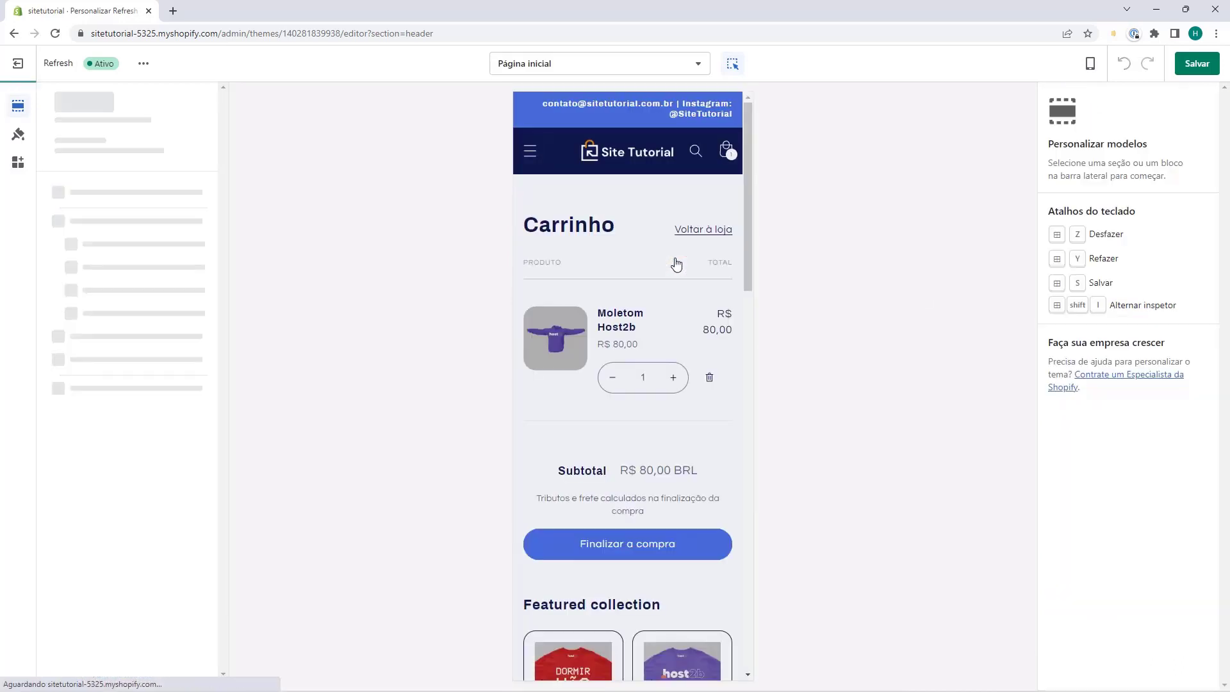
- Return from the cart to the home page and switch the preview back to Desktop
click(537, 148)
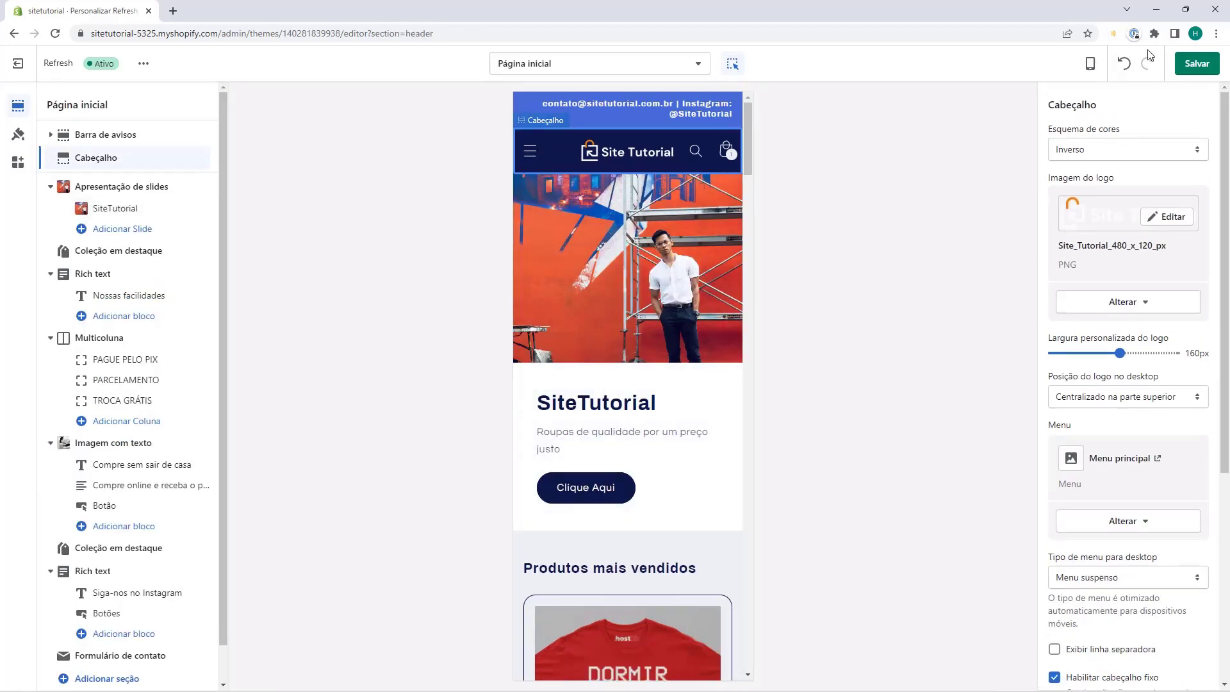
click(1089, 63)
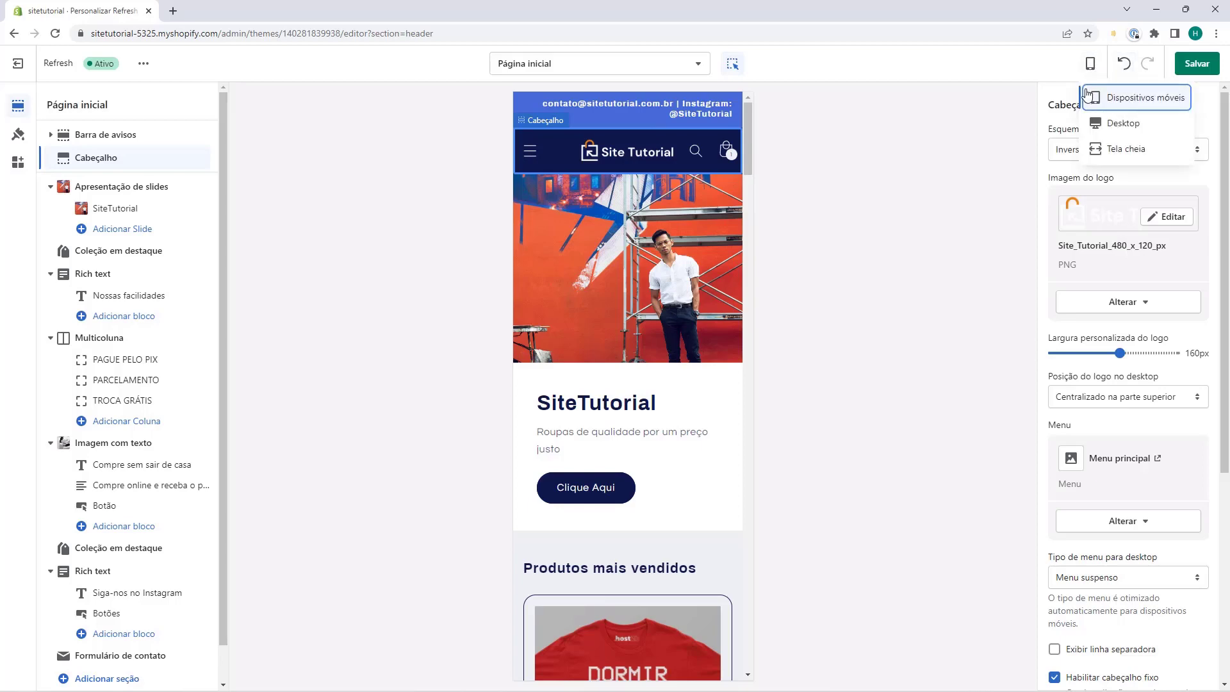
click(1113, 123)
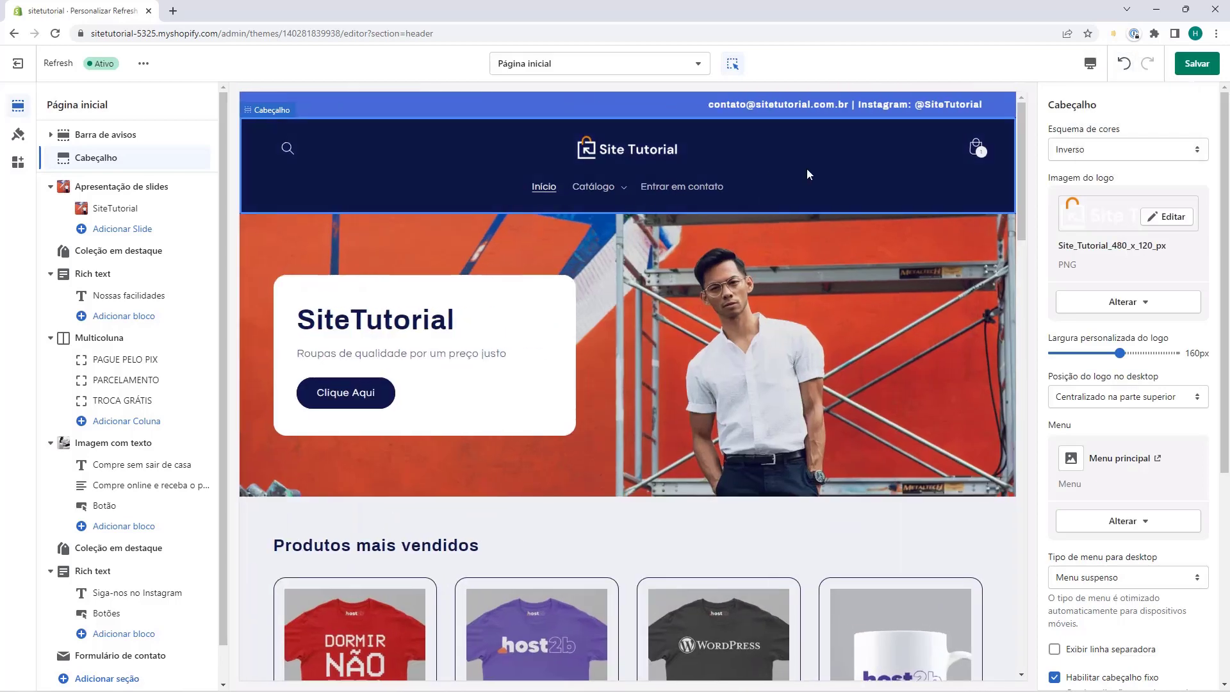